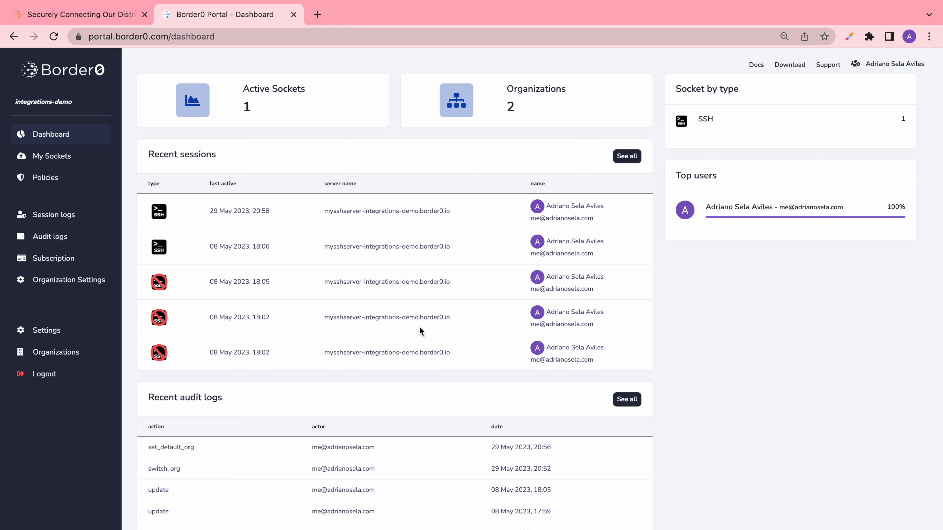
- Start a new integration from Organization Settings > Integrations, then open the docs in a new tab
click(72, 280)
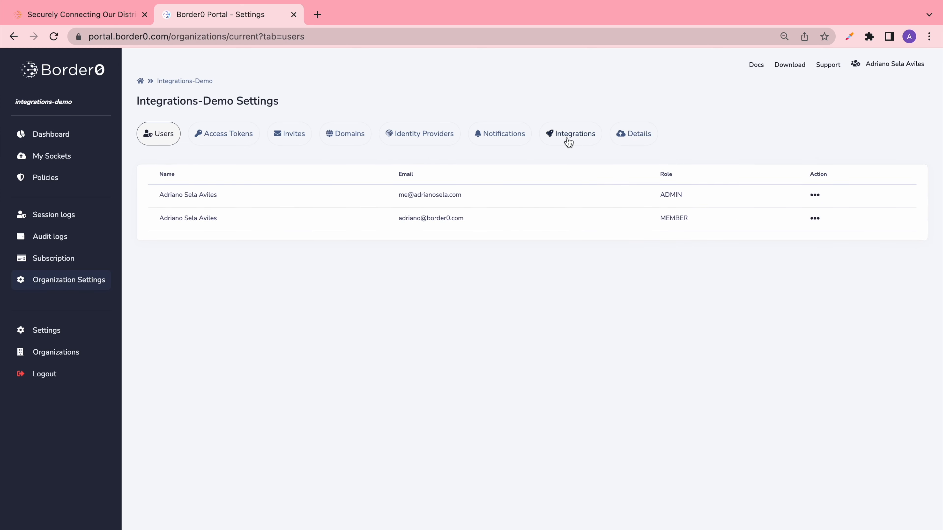
click(573, 140)
click(160, 186)
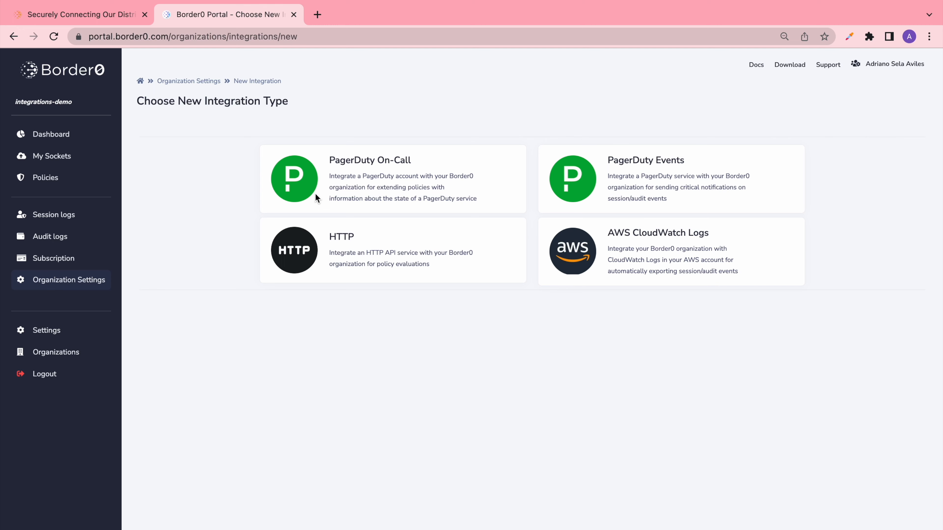
key(super+t)
text(https://docs.border0.com/docs/integrations-overview)
- Load the Integrations Overview docs page, read the integration types, and return to the Portal tab
key(Return)
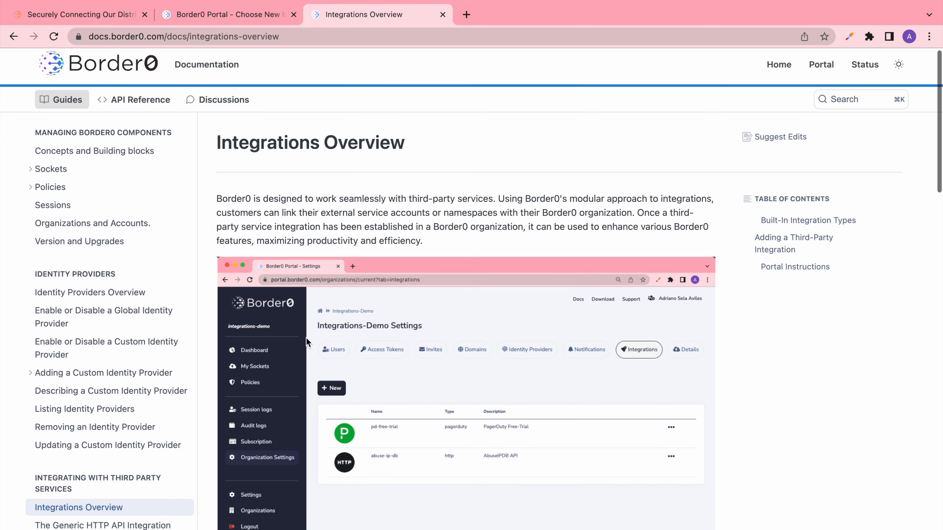
scroll(307, 340, down, 10)
scroll(306, 338, down, 6)
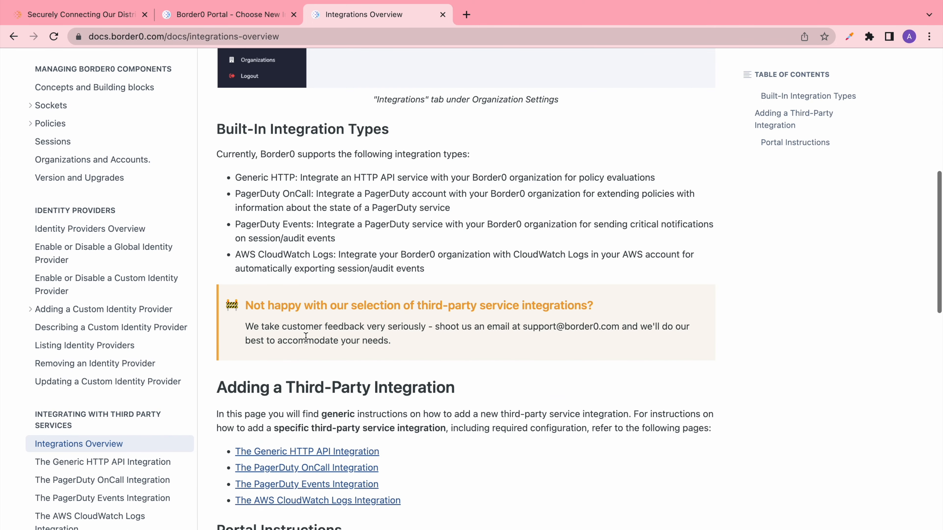
key(ctrl+shift+Tab)
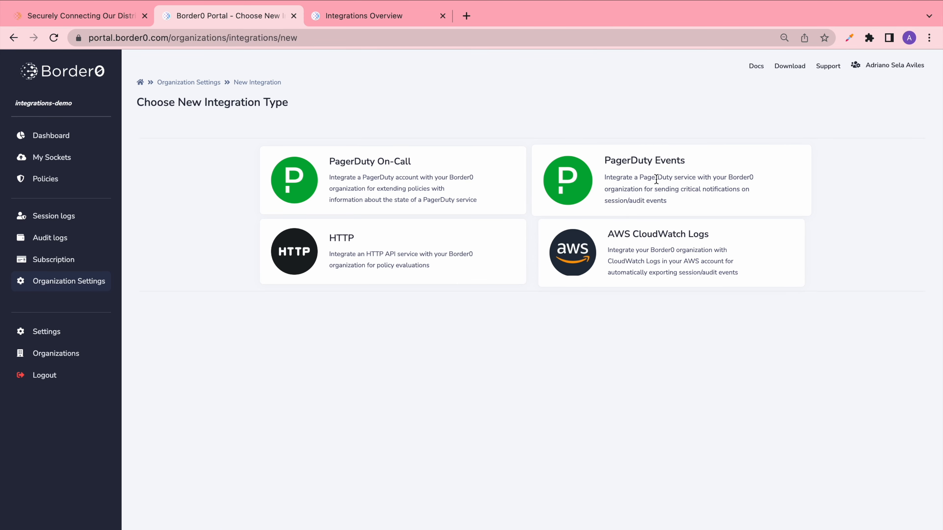
- Open PagerDuty in a new tab and find Demo PagerDuty Service in the Service Directory
key(ctrl+t)
text(https://adrianosela.pagerduty.com/)
key(Return)
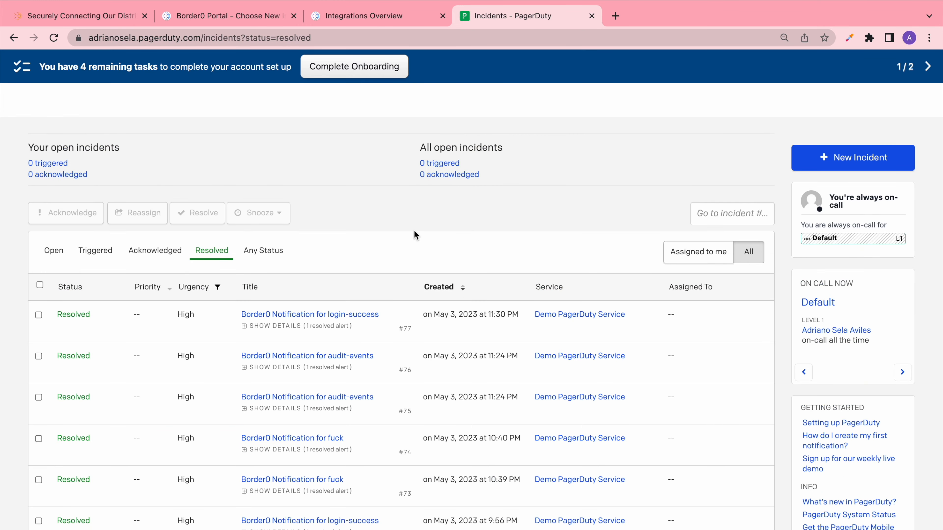
click(177, 100)
click(185, 141)
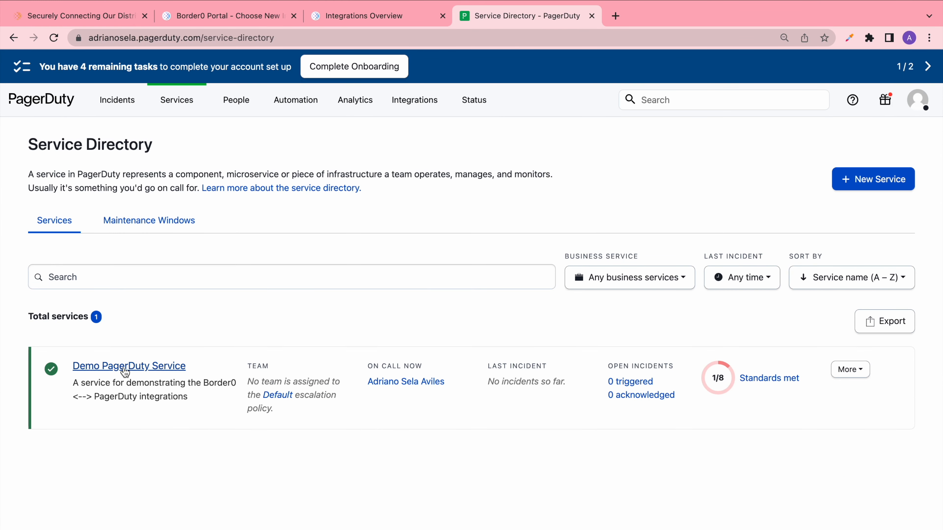
click(122, 367)
- Review the Default escalation policy and the service's empty Integrations list, then return to Border0
click(347, 244)
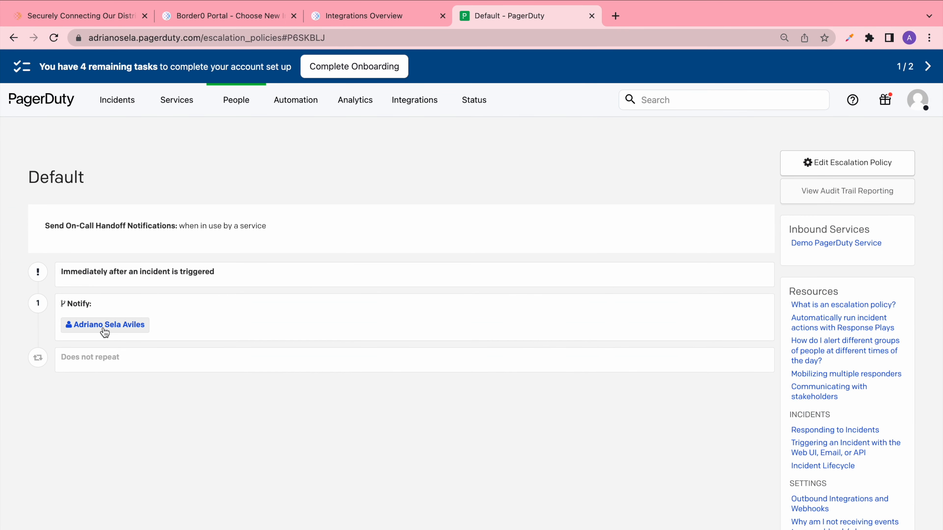
click(181, 101)
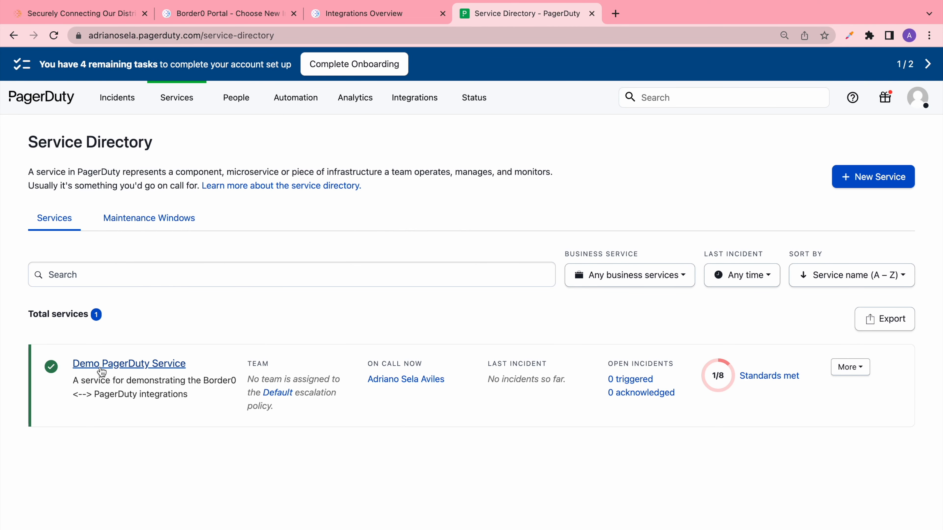
click(100, 366)
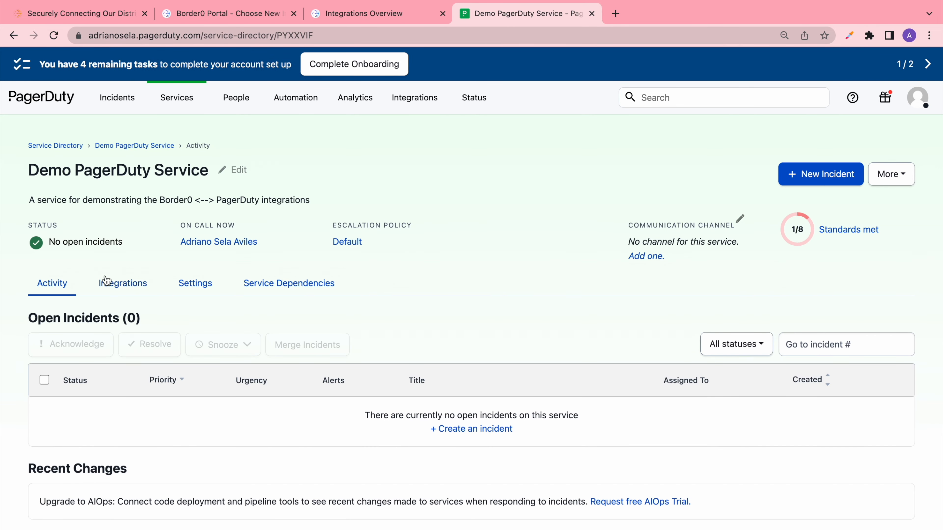
click(129, 293)
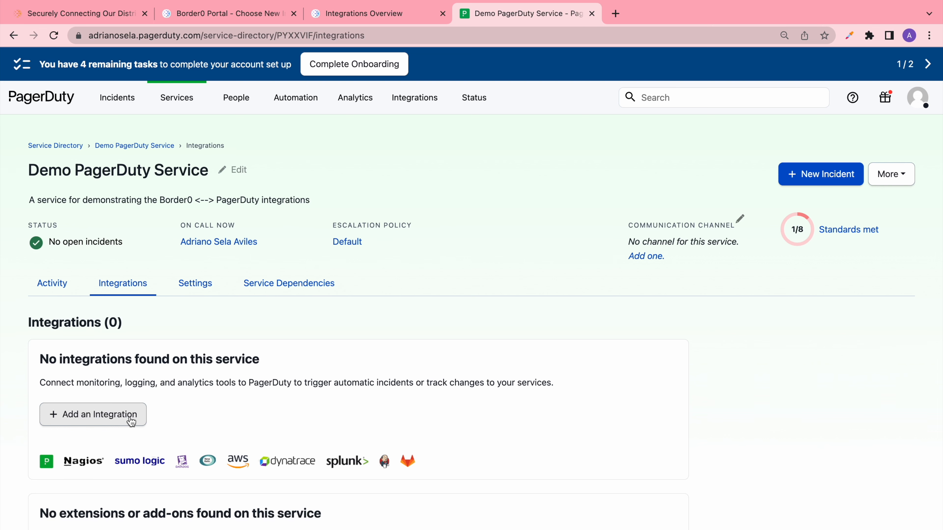
click(262, 15)
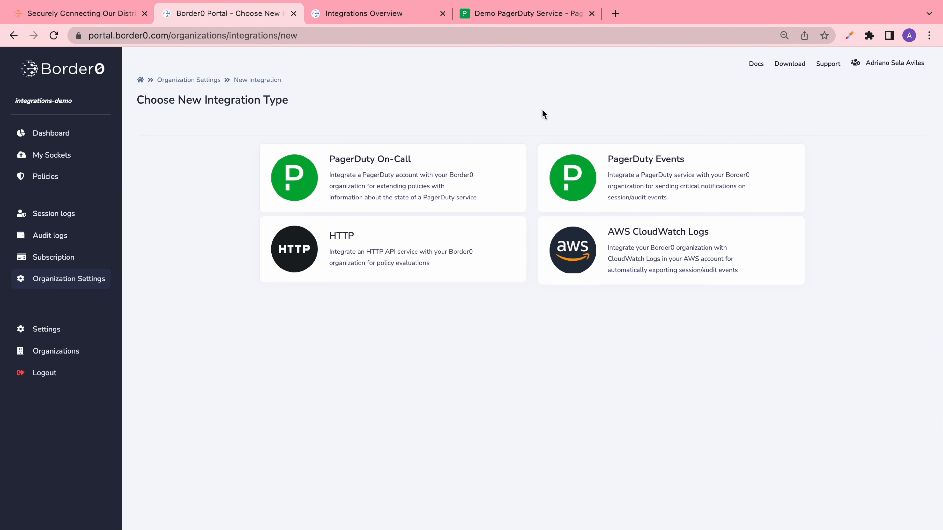
- Start a PagerDuty Events integration with an empty service integration key row and expand its guide
click(627, 160)
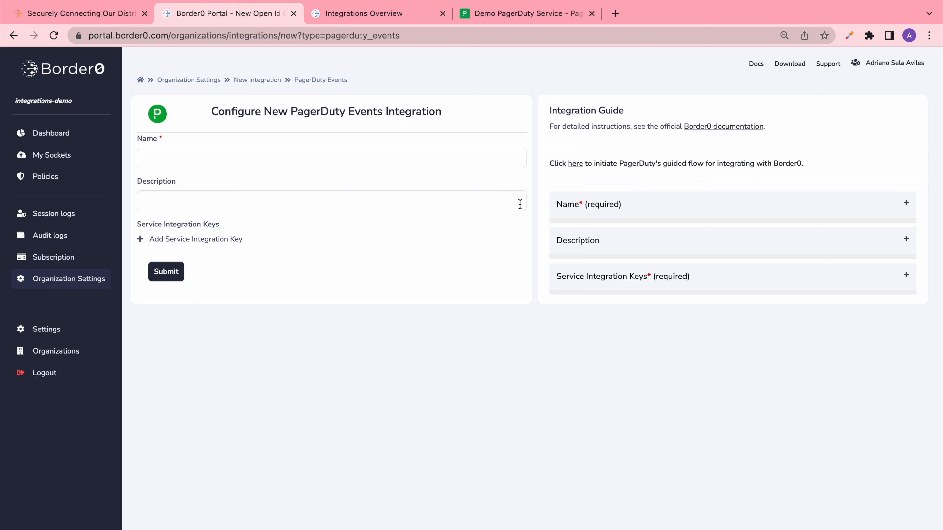
click(140, 239)
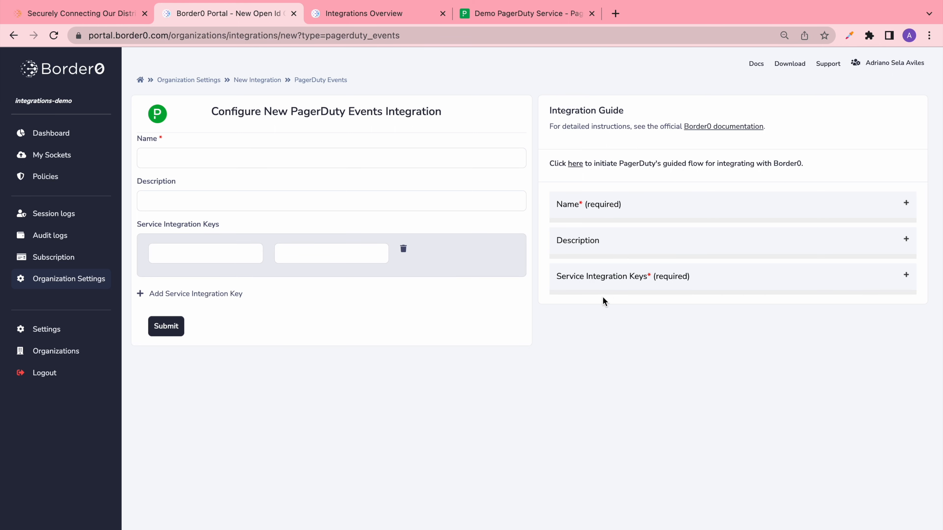
click(607, 291)
click(224, 254)
click(305, 254)
click(305, 309)
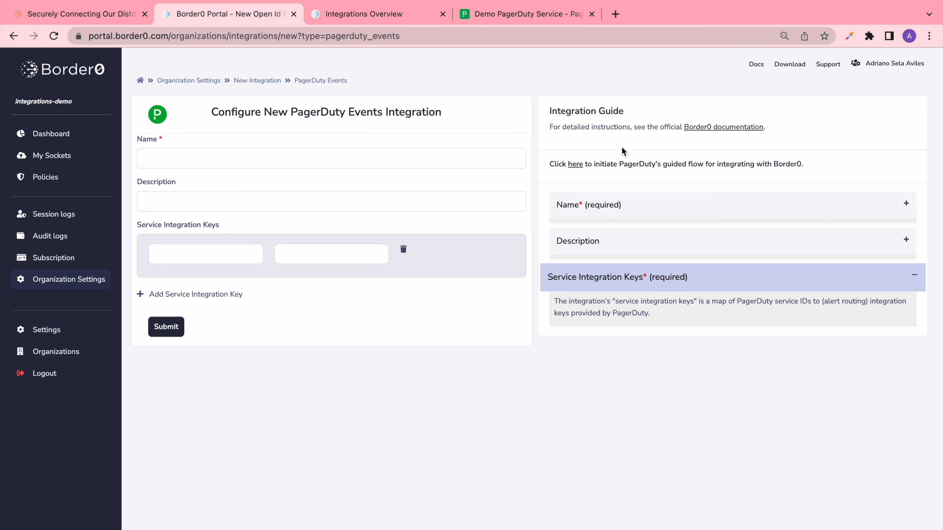
- Sign in to PagerDuty and connect Border0 to the Demo PagerDuty Service
click(575, 165)
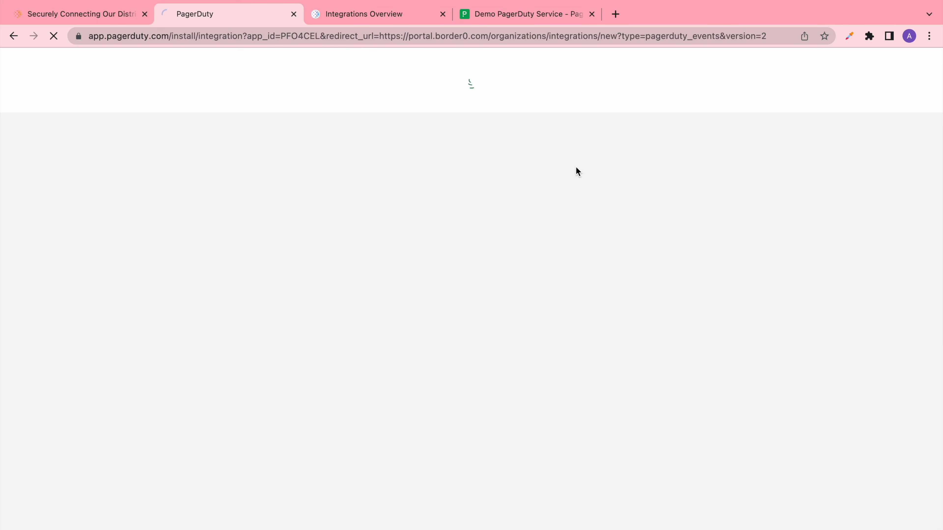
click(445, 274)
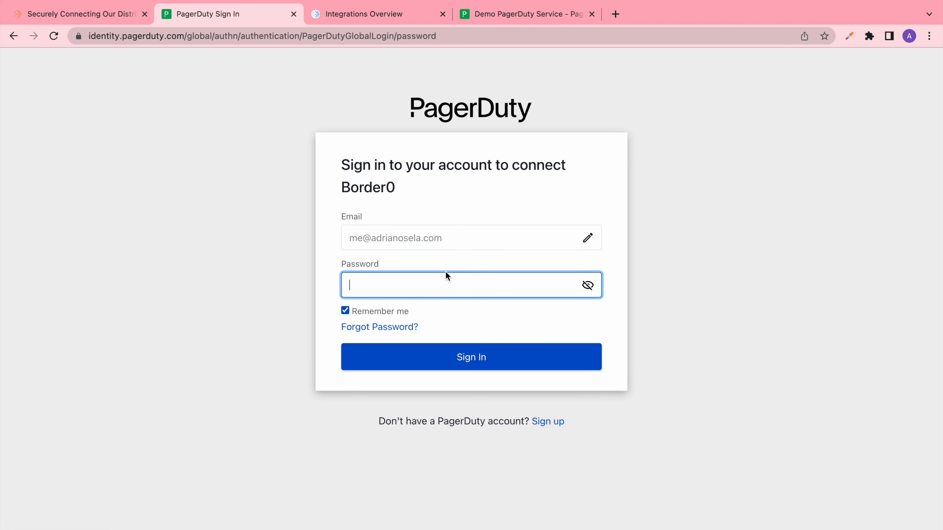
click(432, 357)
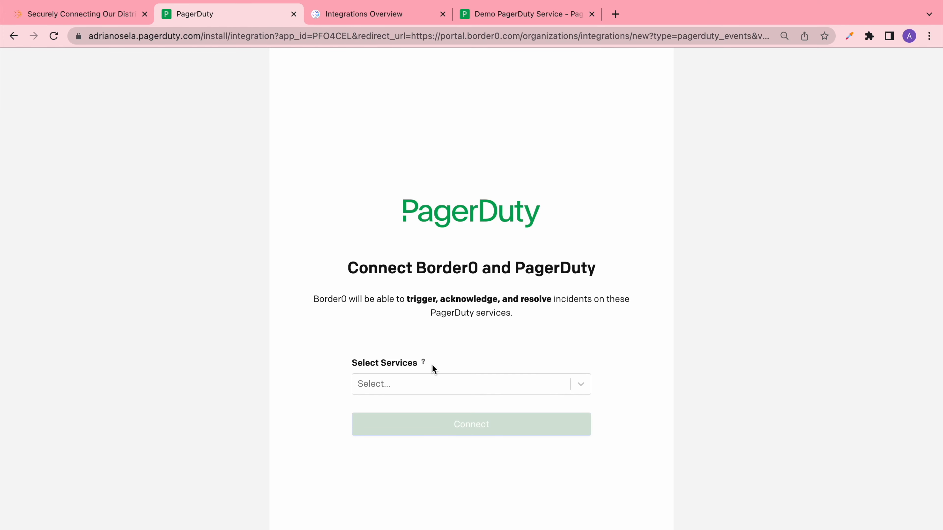
click(426, 381)
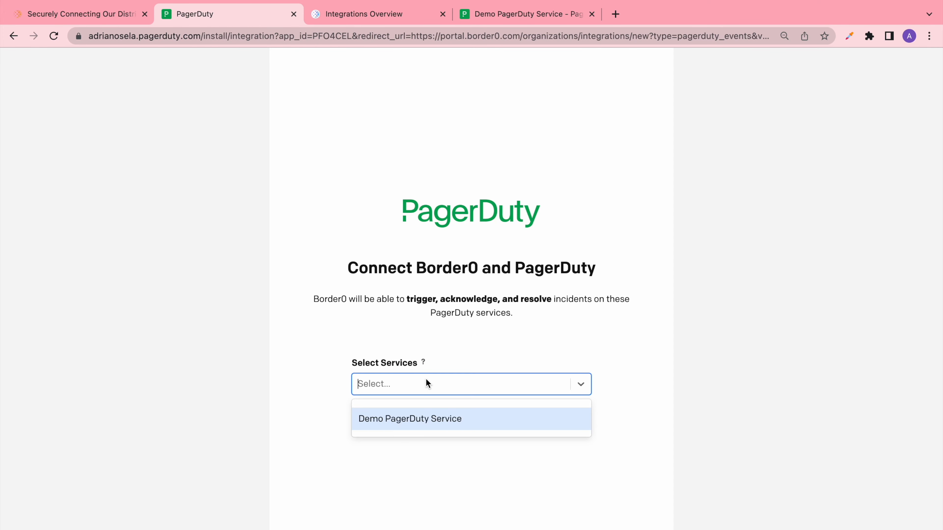
click(417, 417)
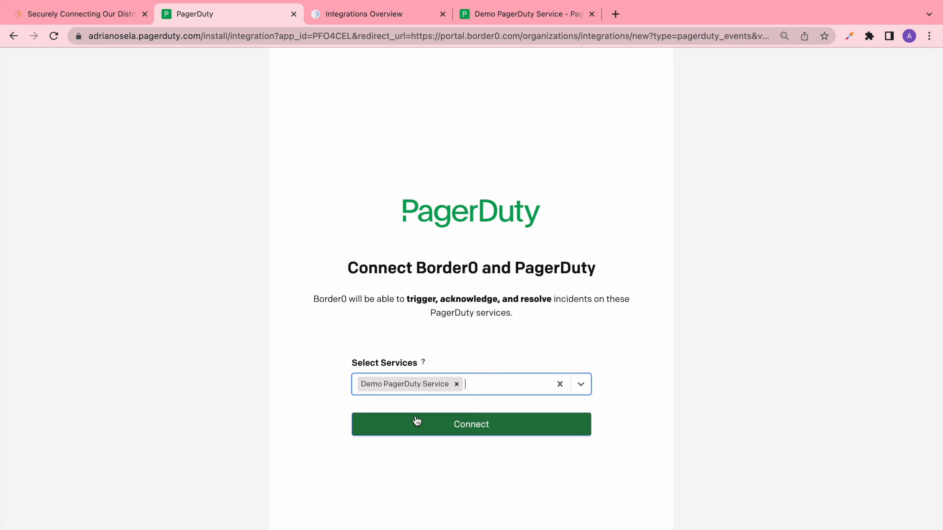
click(442, 427)
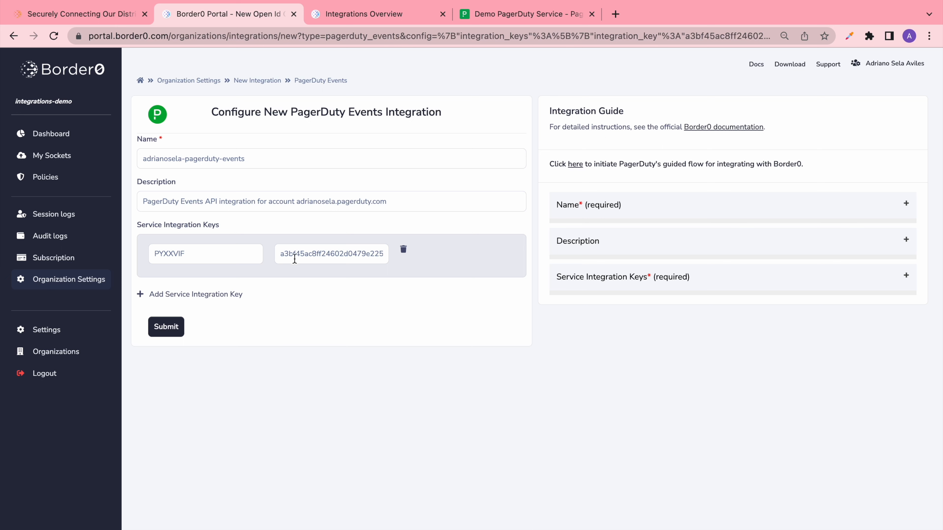
- Submit the prefilled PagerDuty Events integration form
click(171, 331)
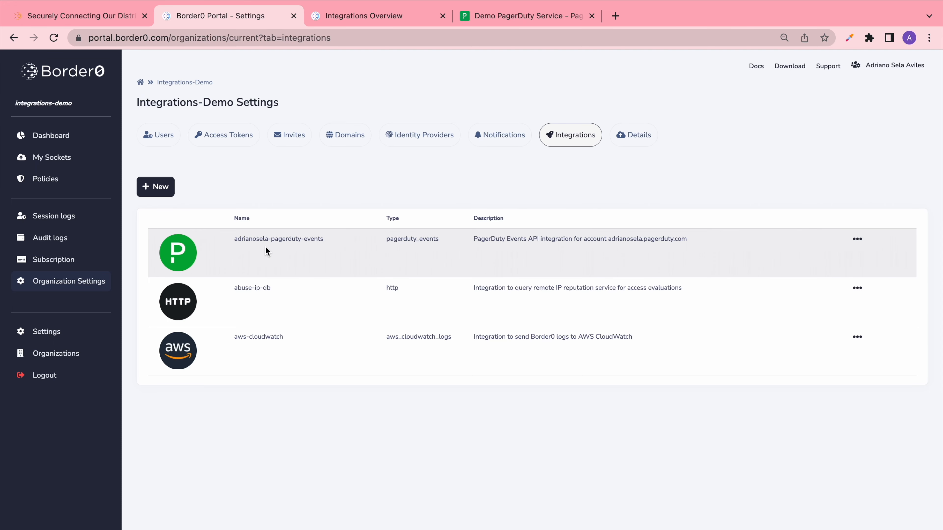
- Start a new PagerDuty Events notification named notification-pd-demo
click(507, 141)
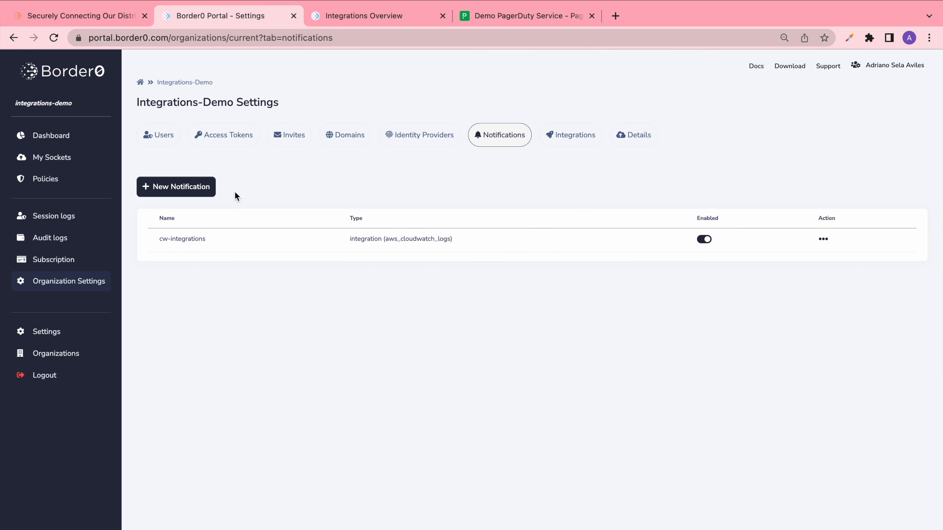
click(197, 187)
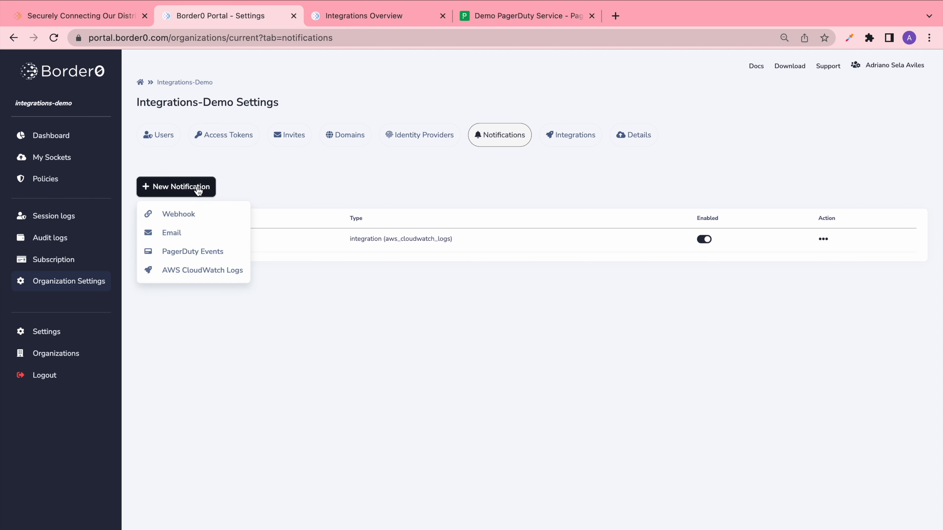
click(171, 253)
text(notifica)
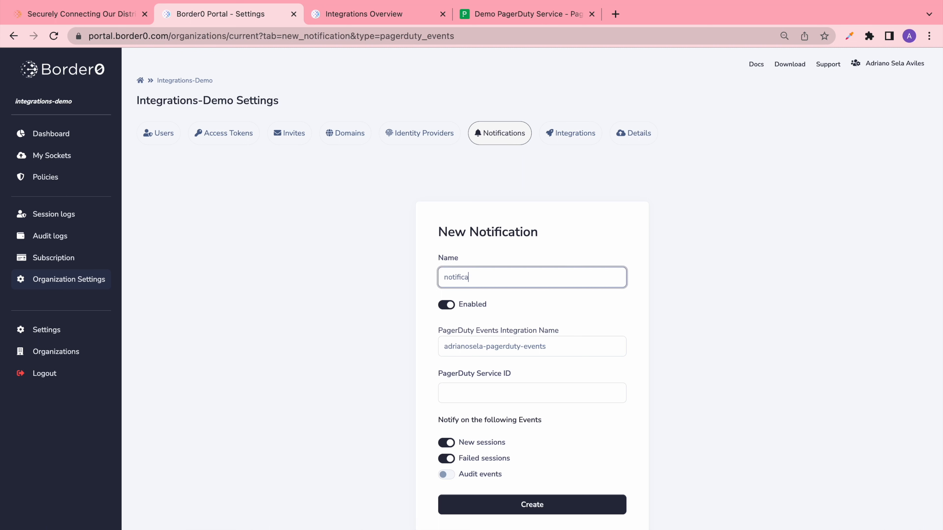
text(tion-pd-demo)
- Choose the pagerduty_events integration, paste the PagerDuty Service ID, and create the notification
click(499, 350)
click(479, 347)
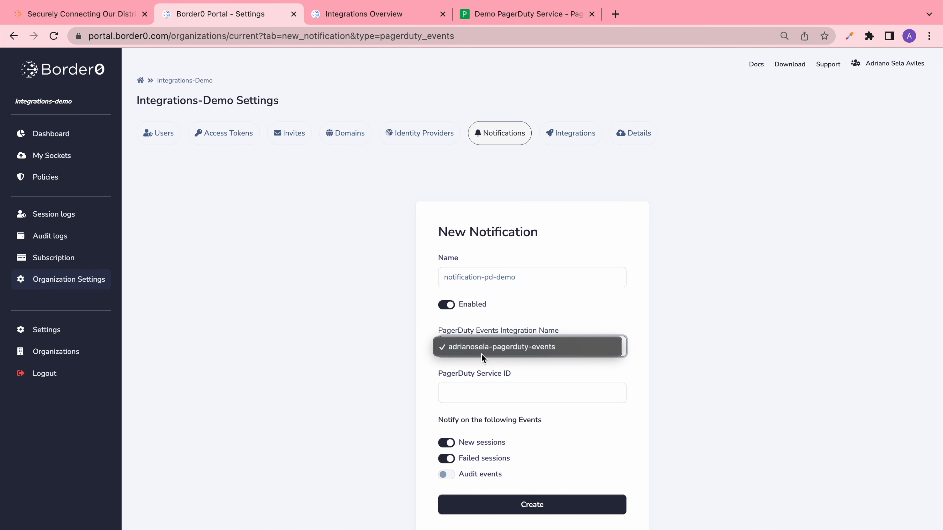
click(480, 392)
text(PYXXVIF)
click(439, 409)
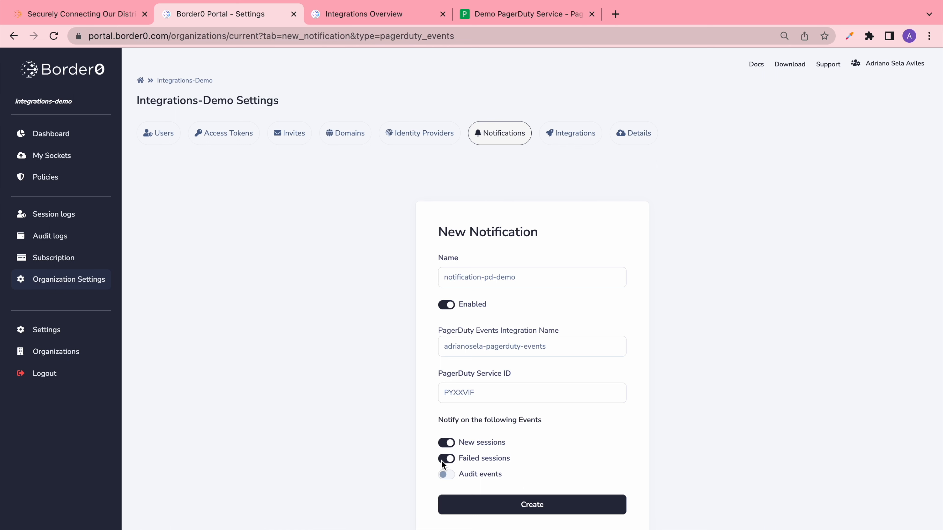
click(486, 504)
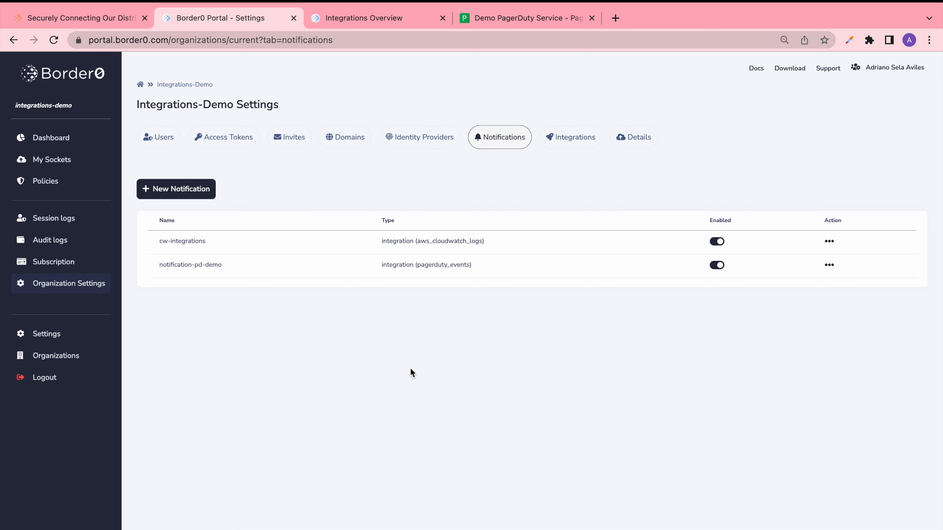
key(ctrl+Right)
- Run border0 socket connect --sshserver mysshserver, then load client.border0.com in a new browser tab
text(border0 socket conne)
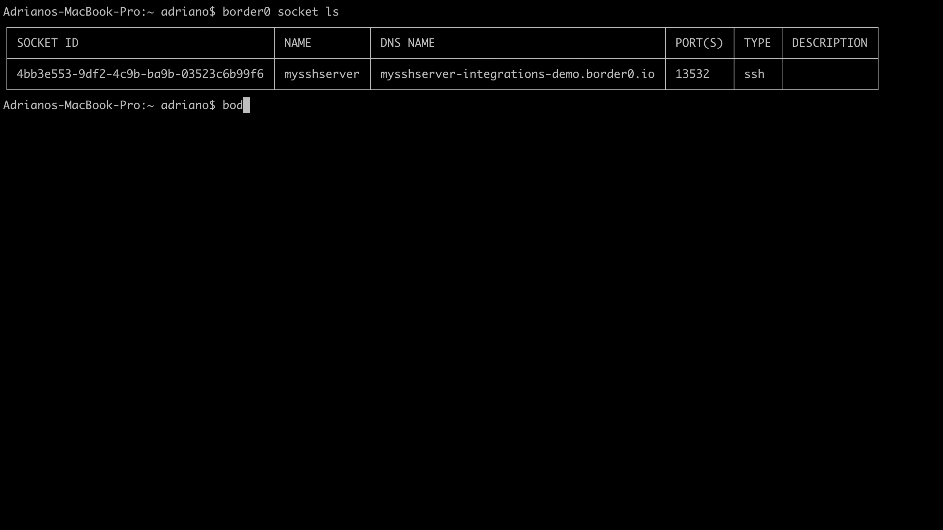
text(ct --)
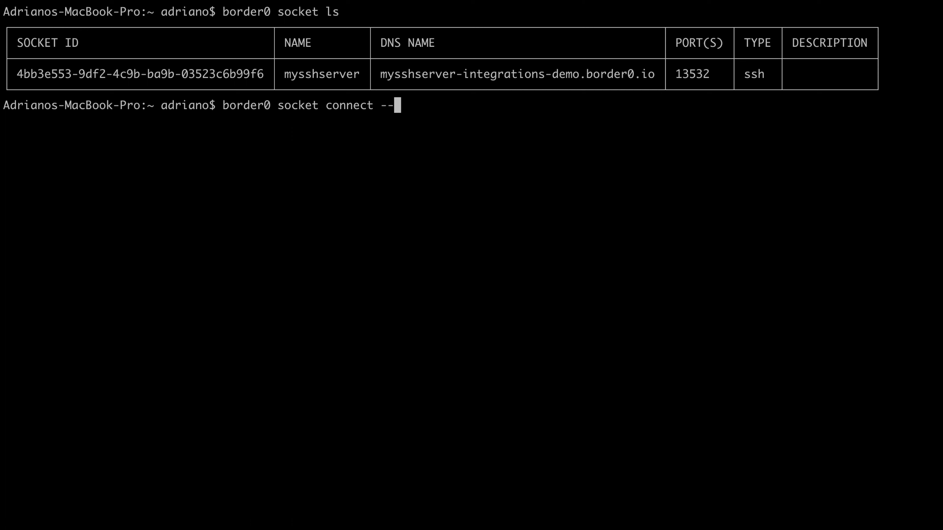
text(sshserver mysshserver my)
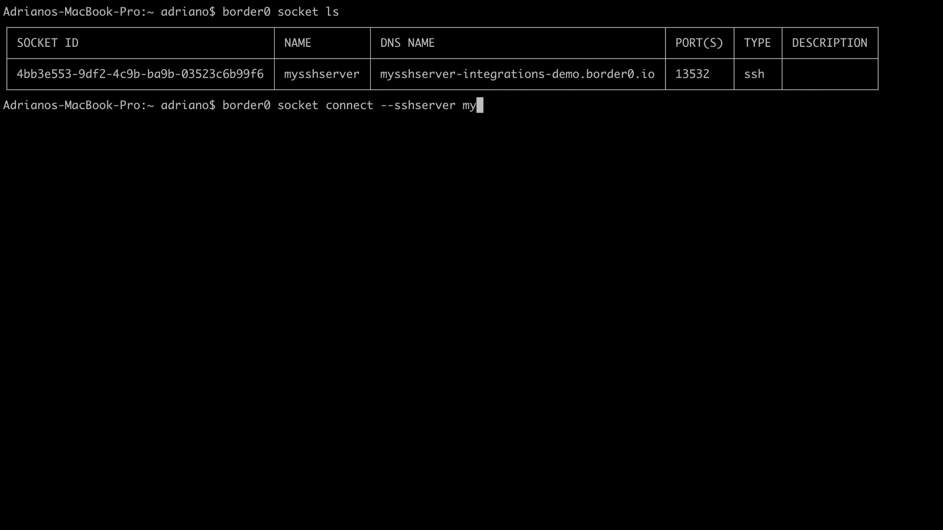
key(Return)
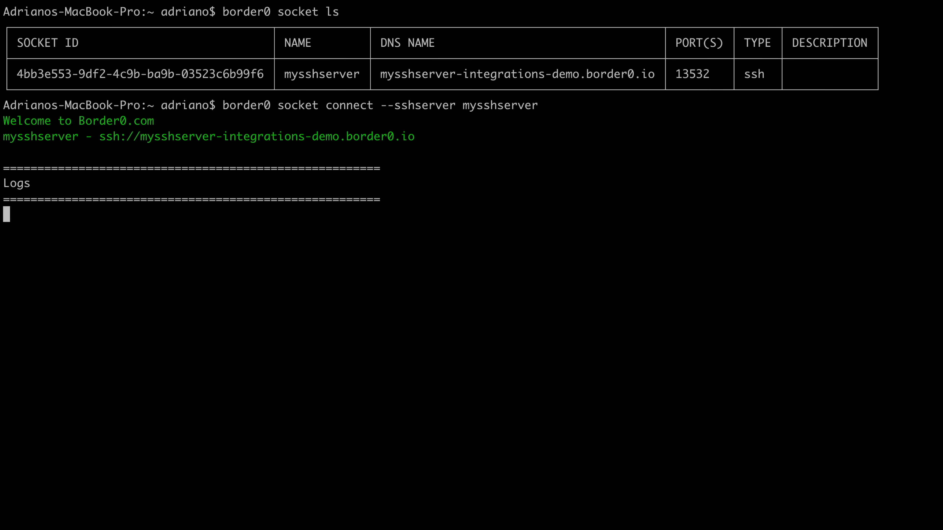
key(ctrl+Left)
key(super+t)
text(client.b)
key(Return)
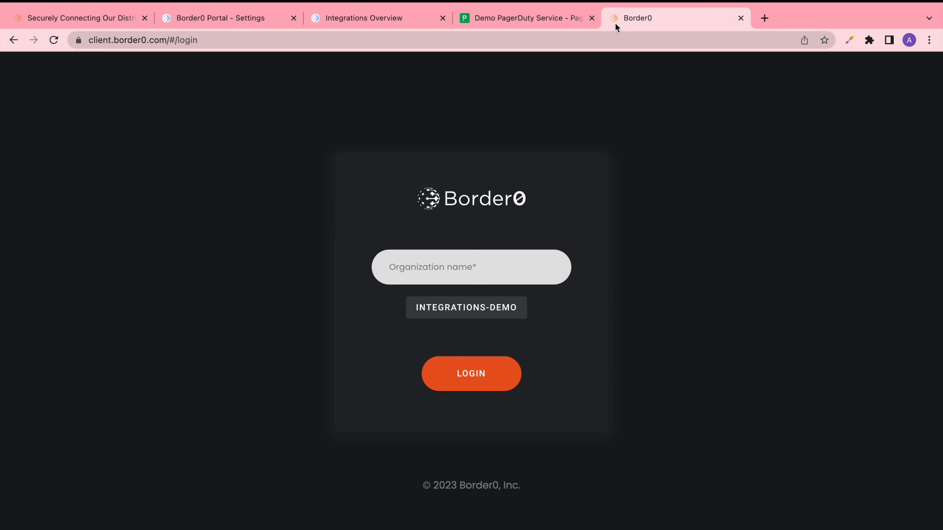
- Log in to INTEGRATIONS-DEMO with Google and connect a browser SSH session to mysshserver
click(479, 308)
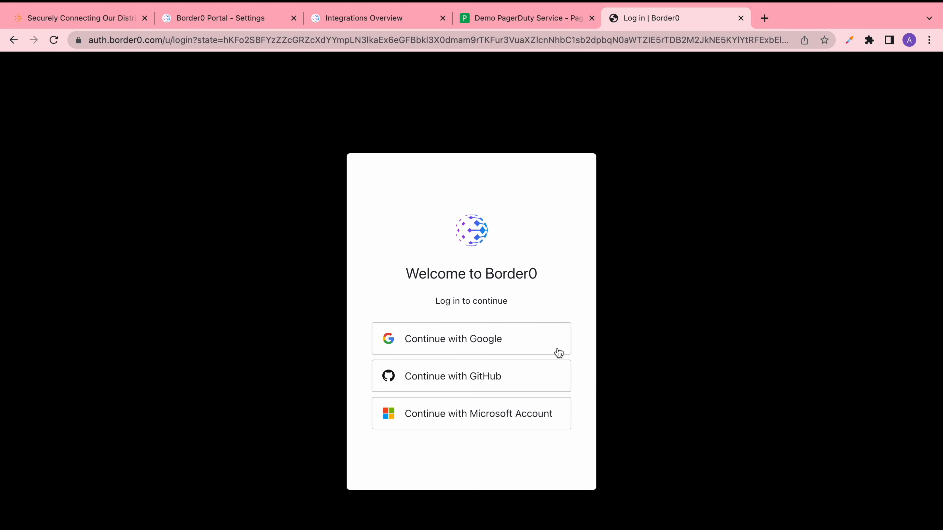
click(460, 346)
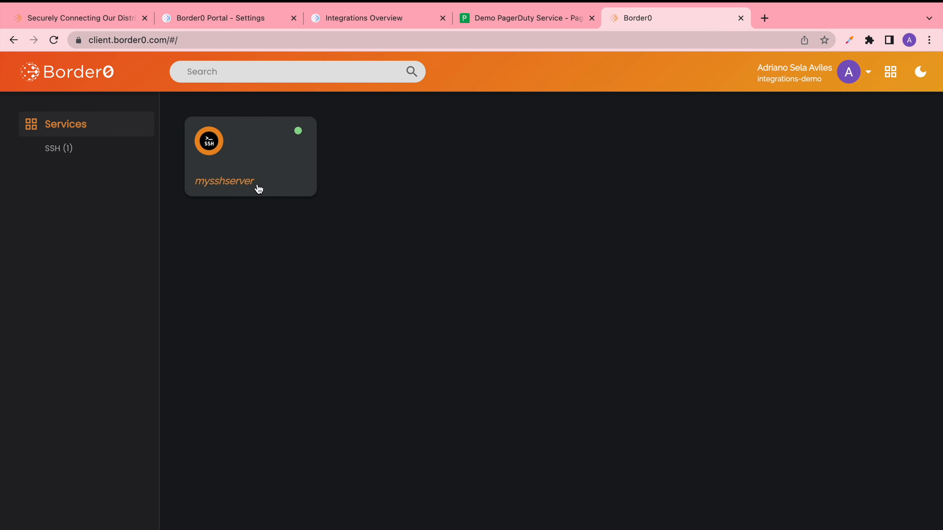
click(259, 190)
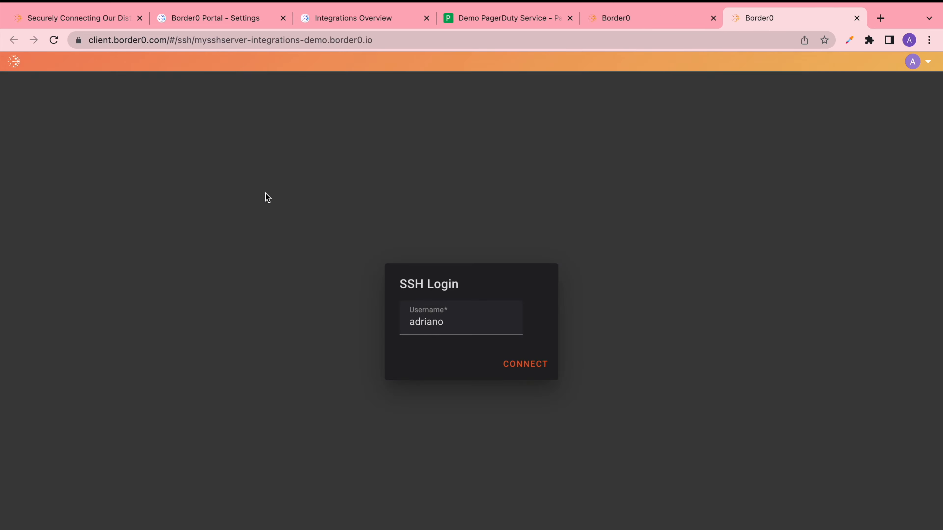
click(516, 366)
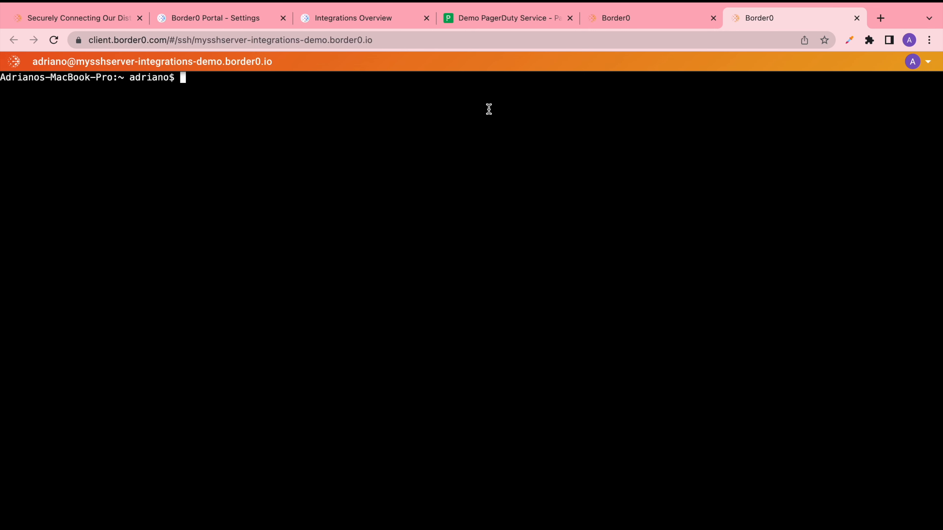
- Reload the Demo PagerDuty Service page and open the newly triggered incident #79
click(492, 21)
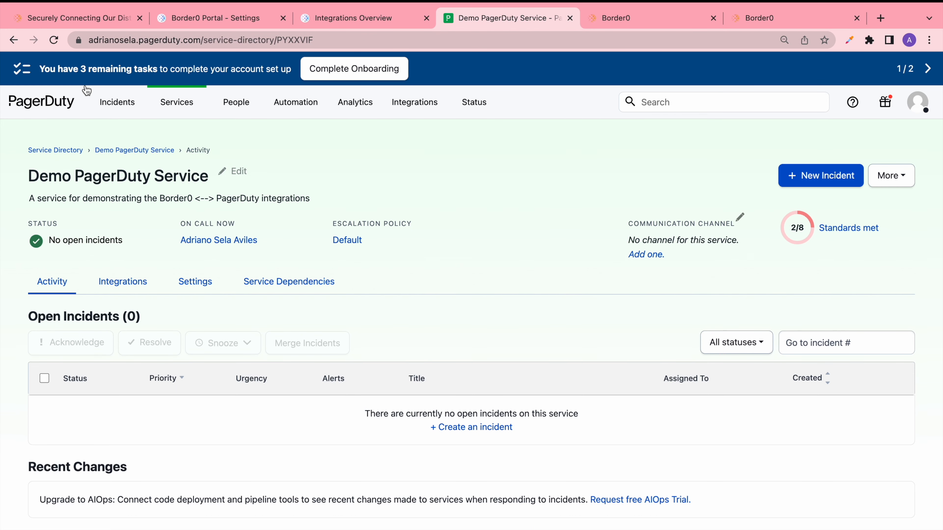
click(54, 40)
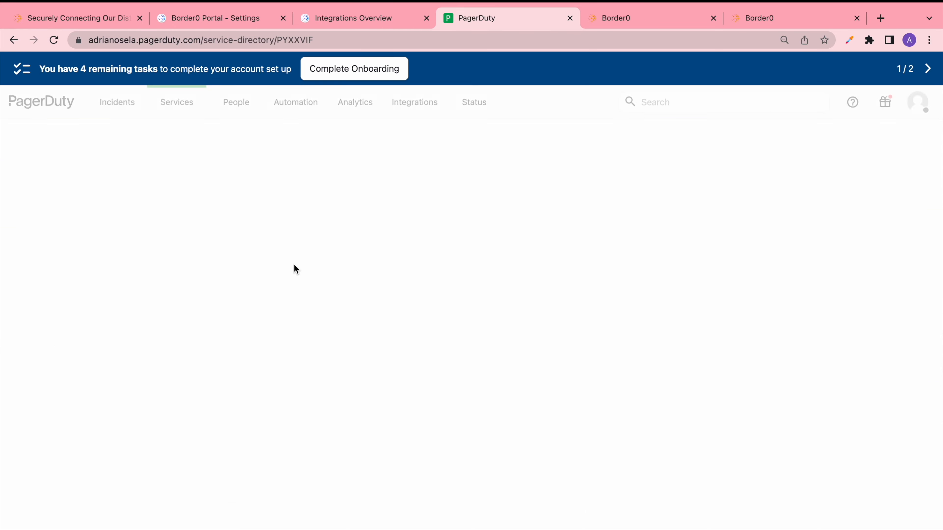
click(460, 408)
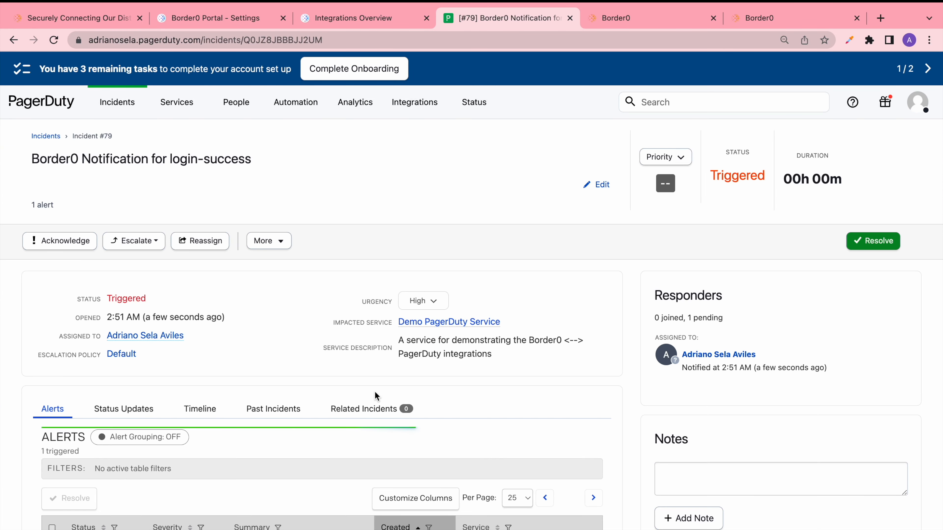
- Read incident #79's alert custom details and open the linked session in Border0 Portal
scroll(375, 392, down, 4)
scroll(263, 408, down, 5)
scroll(263, 410, down, 1)
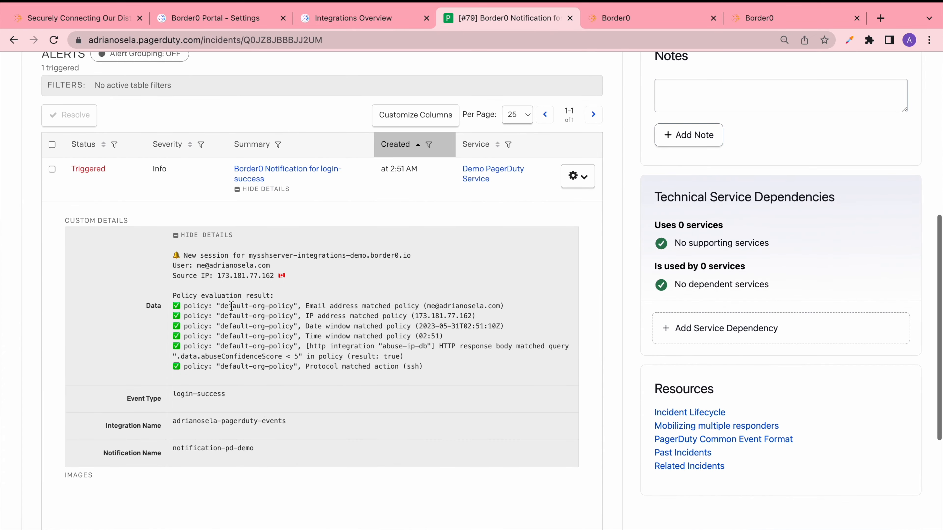
drag(171, 254, 418, 376)
click(419, 376)
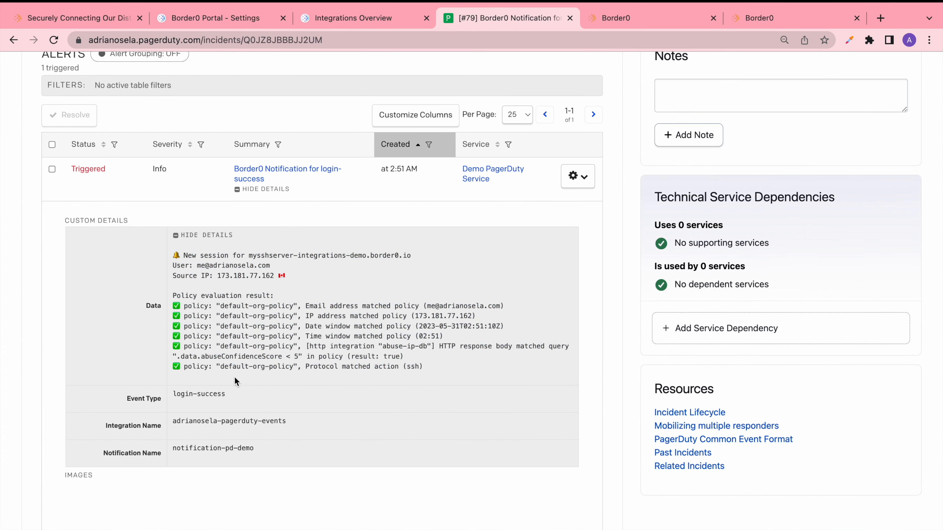
scroll(165, 416, down, 9)
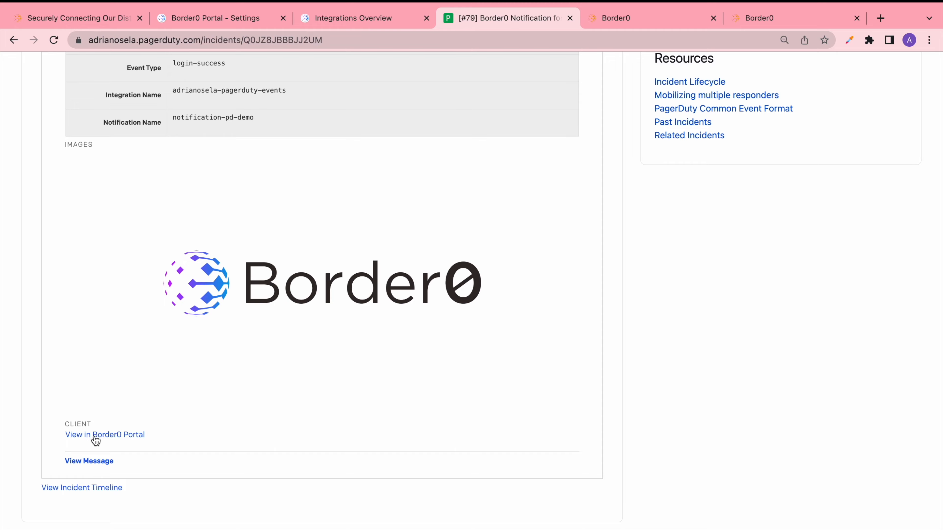
click(109, 438)
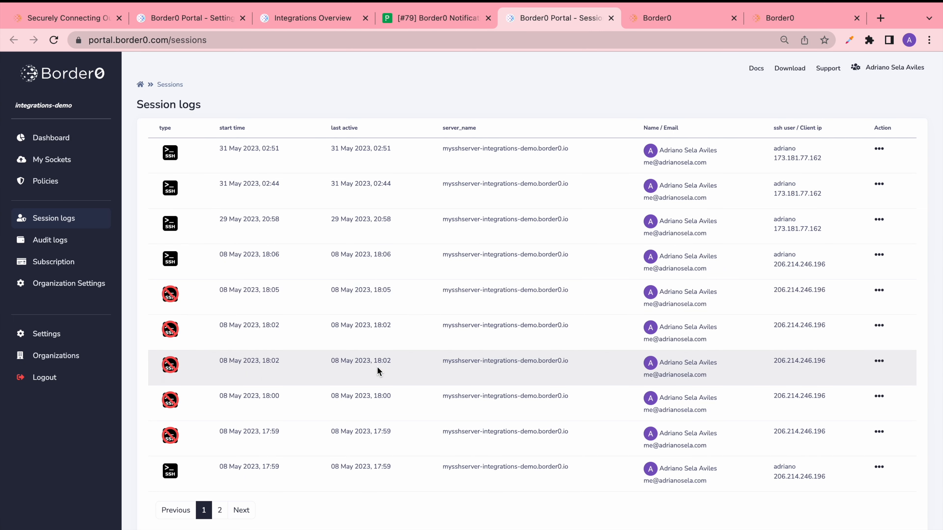
- Terminate the 02:51 SSH session and confirm the terminal shows 'SSH session terminated.'
click(879, 150)
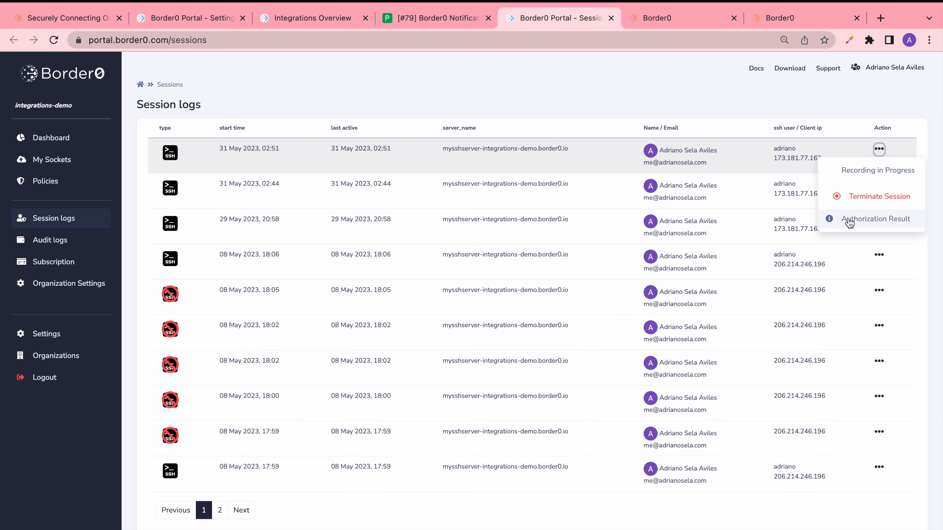
click(860, 198)
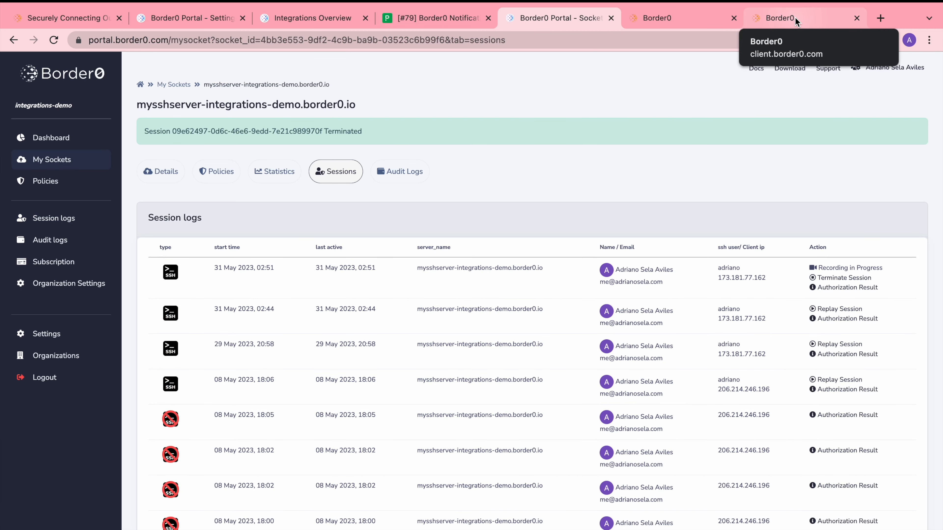
click(759, 21)
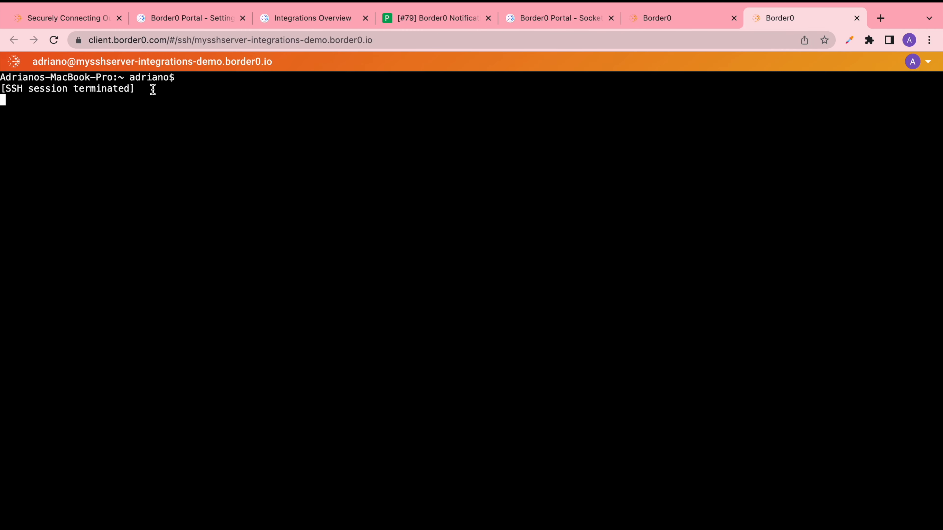
drag(152, 89, 1, 80)
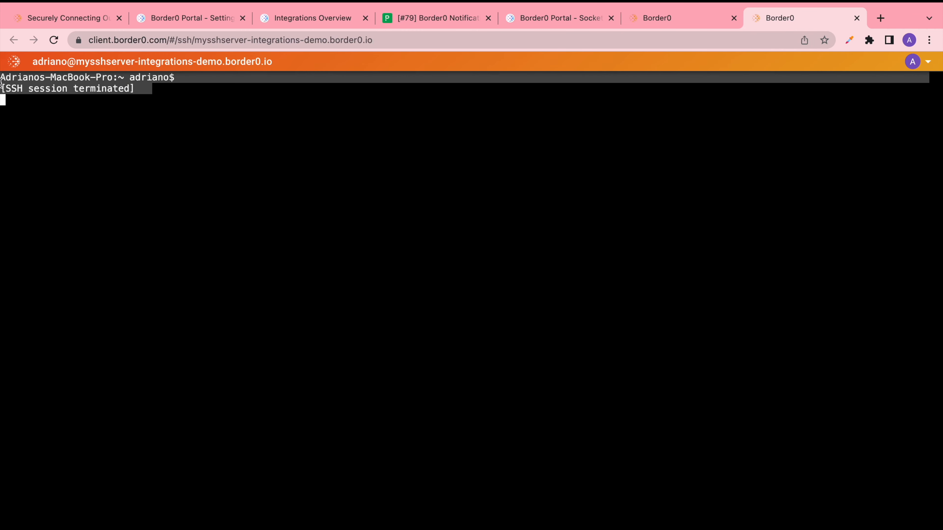
click(197, 135)
drag(135, 88, 1, 89)
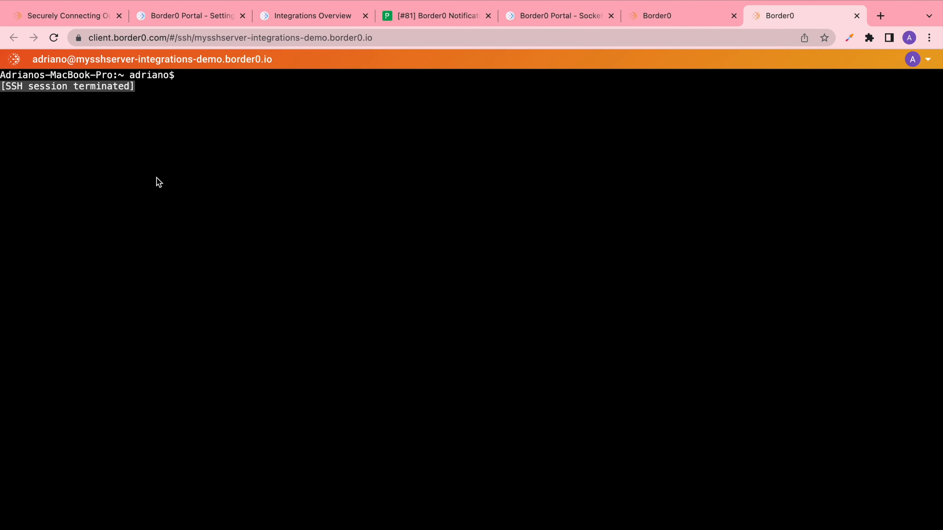
- Resolve PagerDuty incident #81 for login-success with the resolution note 'resolved'
click(410, 20)
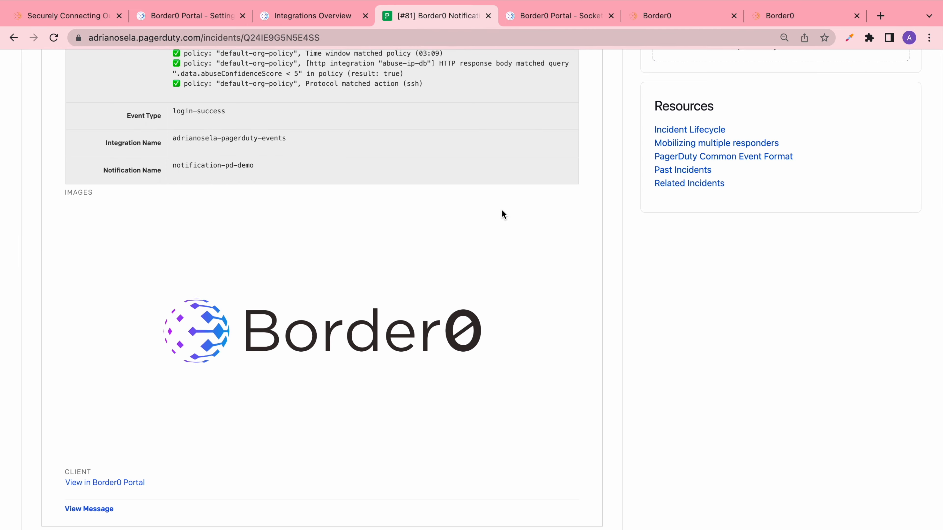
scroll(501, 211, up, 15)
click(855, 237)
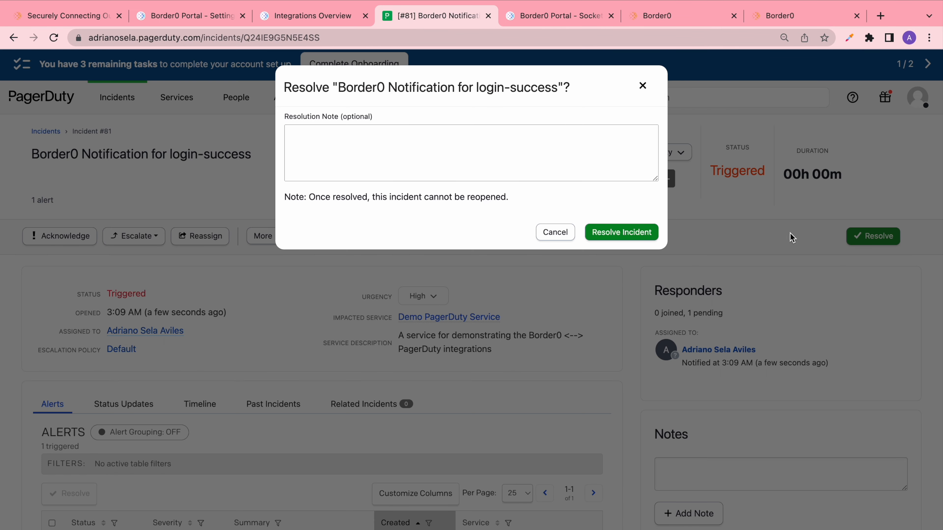
click(562, 165)
text(resolved)
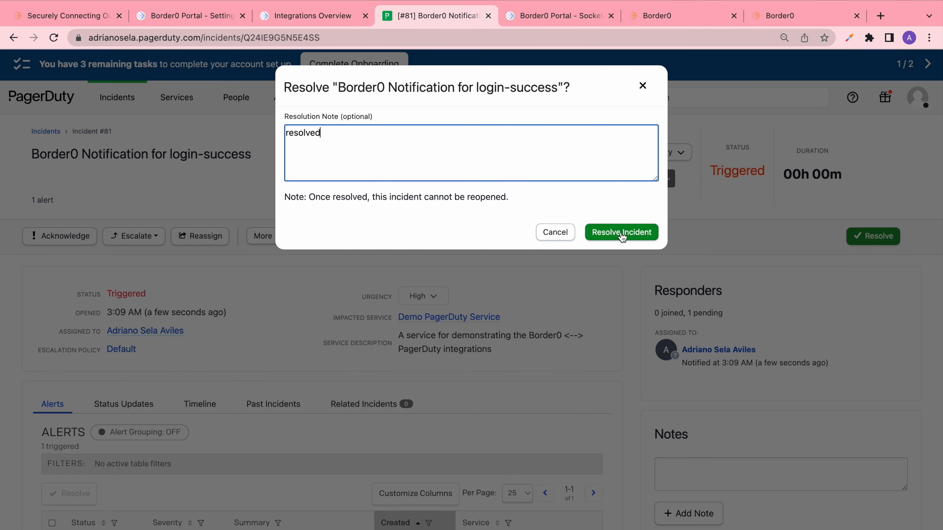
click(621, 233)
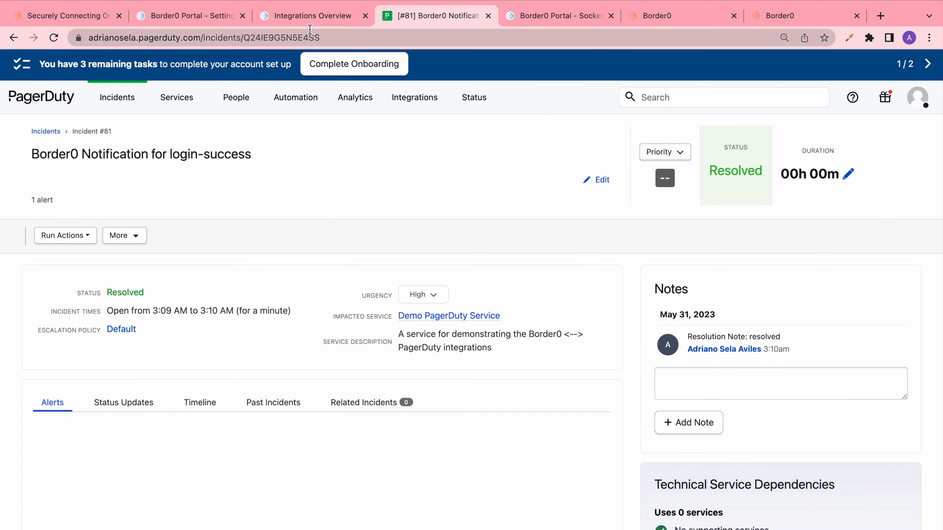
- Toggle off the notification-pd-demo notification and begin adding a new integration
click(226, 18)
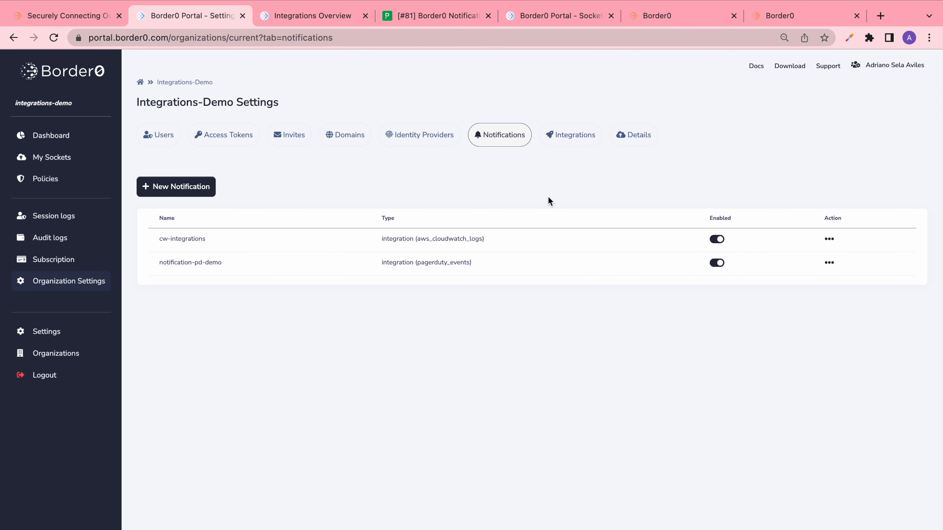
click(721, 264)
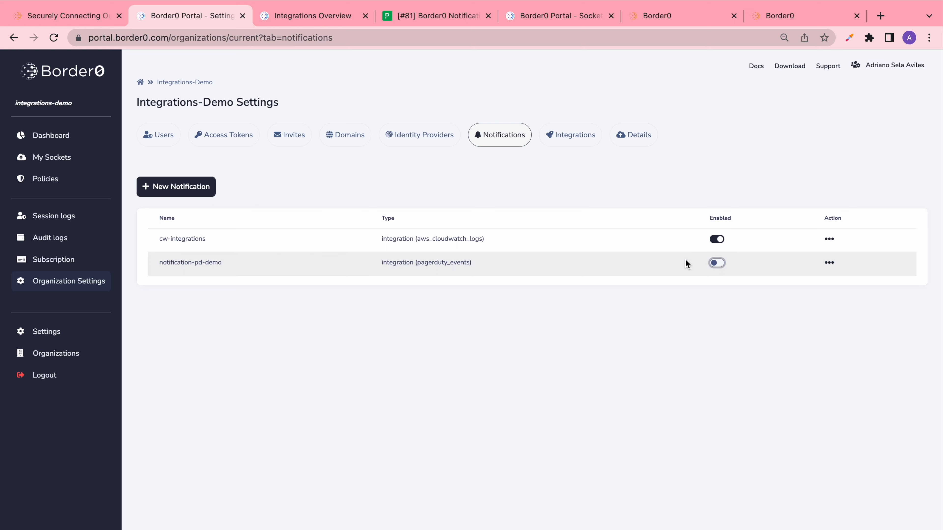
click(563, 138)
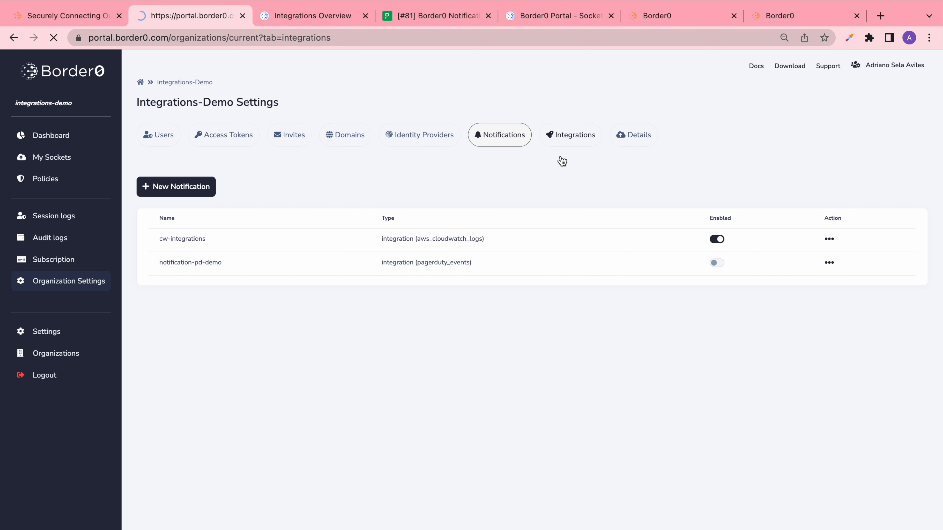
click(156, 187)
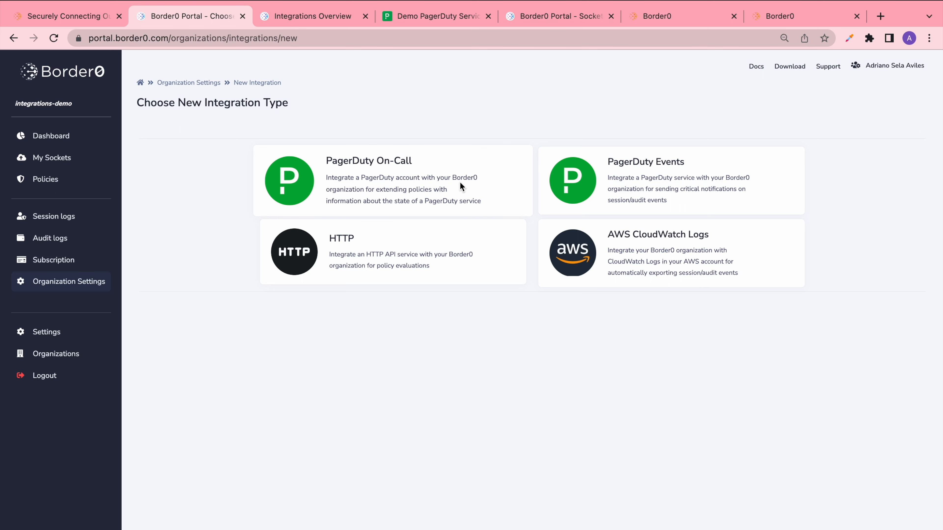
- Choose PagerDuty On-Call, read the API Key guidance, and bring up the Demo PagerDuty Service page
click(446, 167)
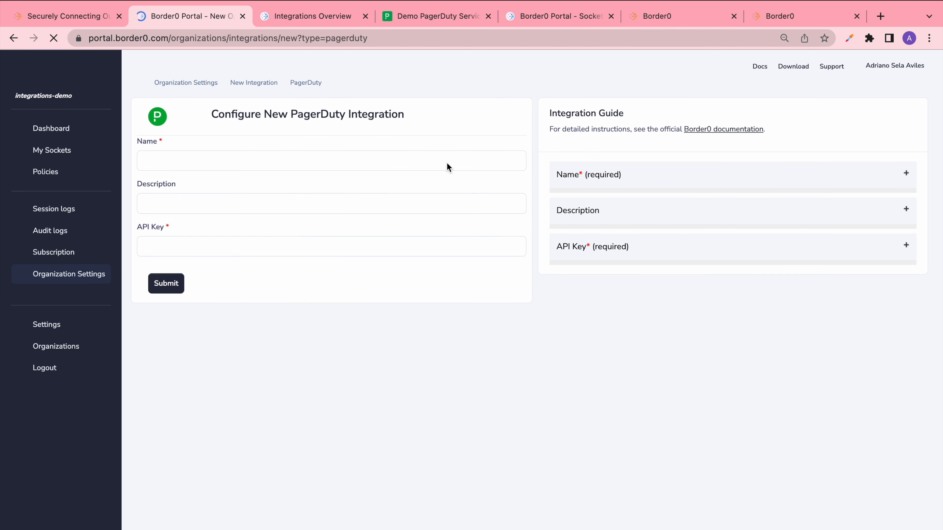
click(654, 249)
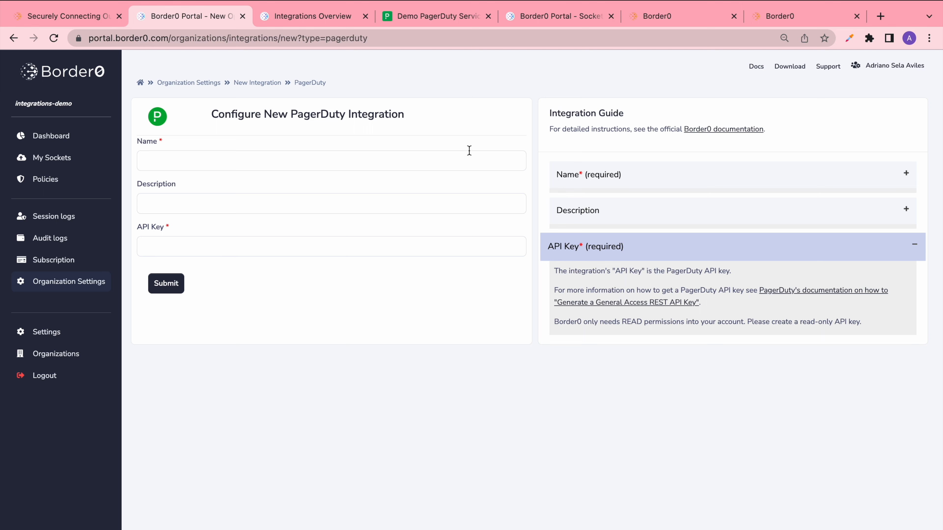
click(459, 18)
mouse_move(417, 107)
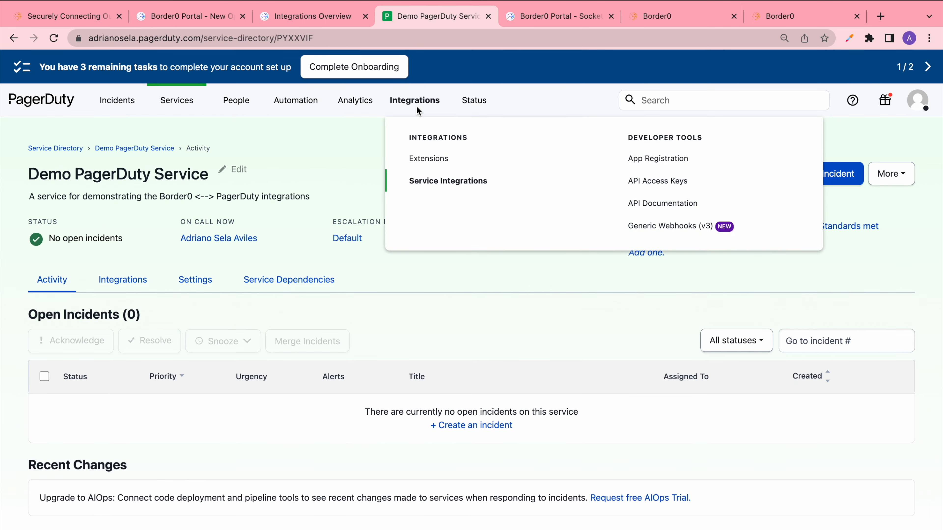
- Create a read-only PagerDuty API key described as integrations-demo-key for the Border0 form
click(642, 182)
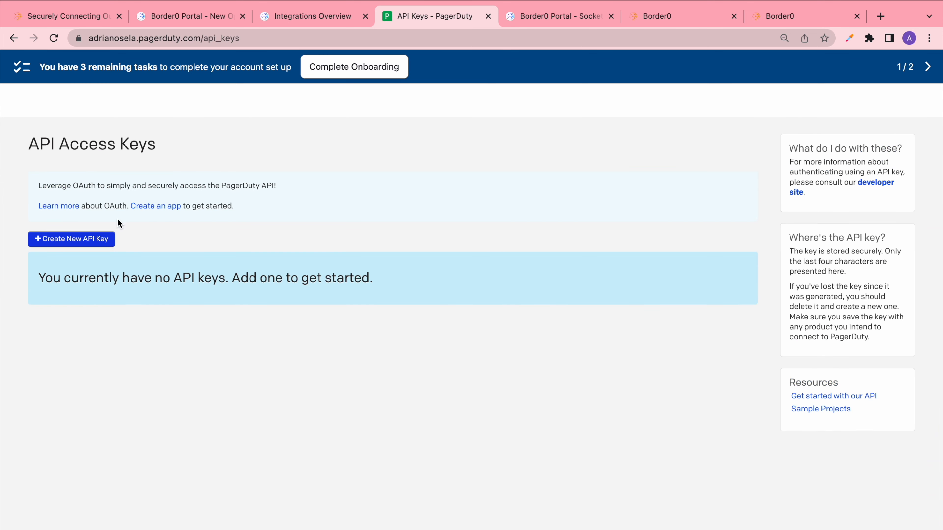
click(107, 238)
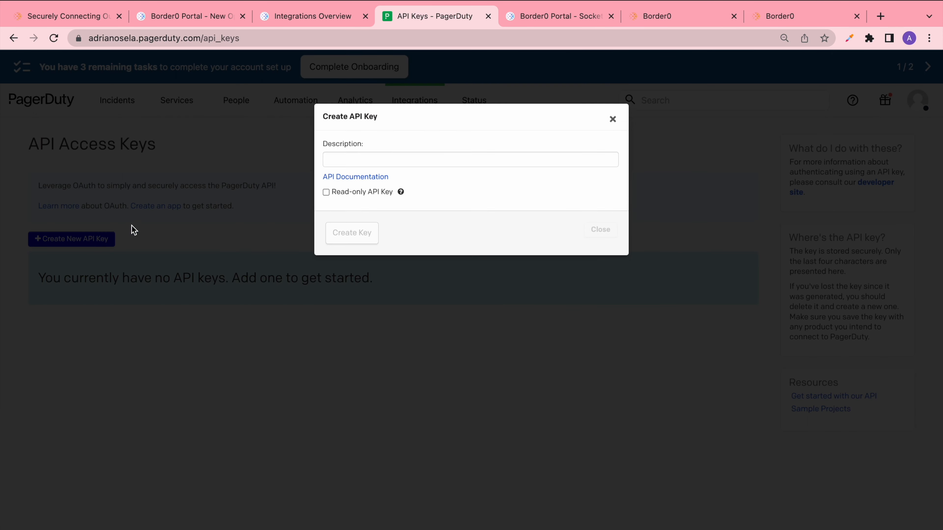
click(355, 159)
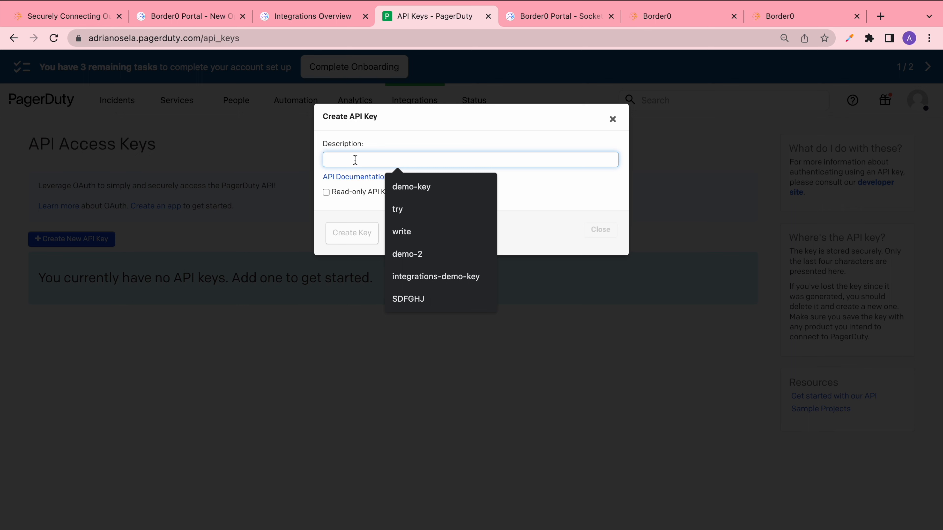
click(436, 276)
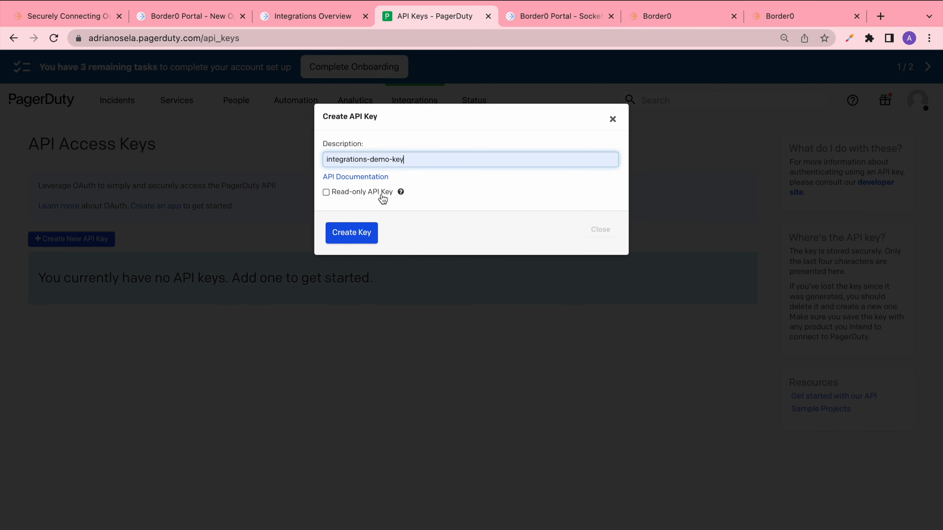
click(327, 193)
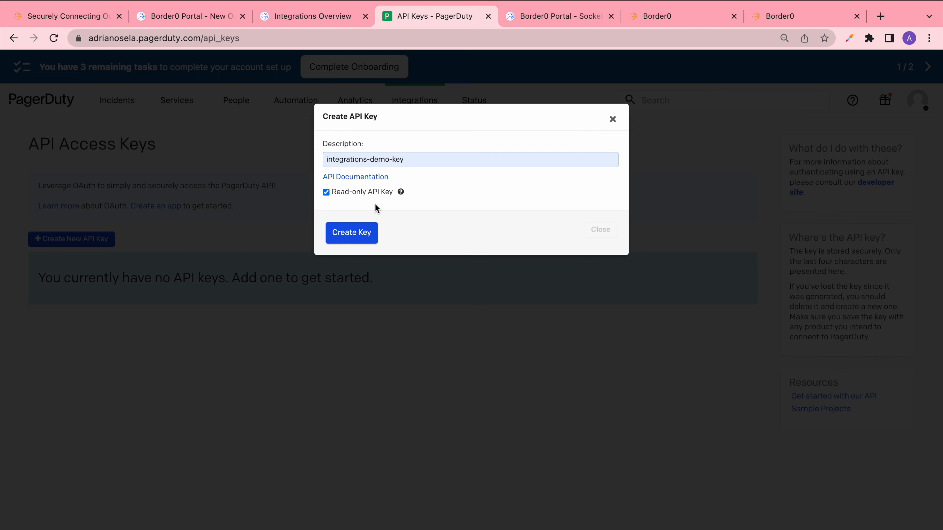
click(351, 231)
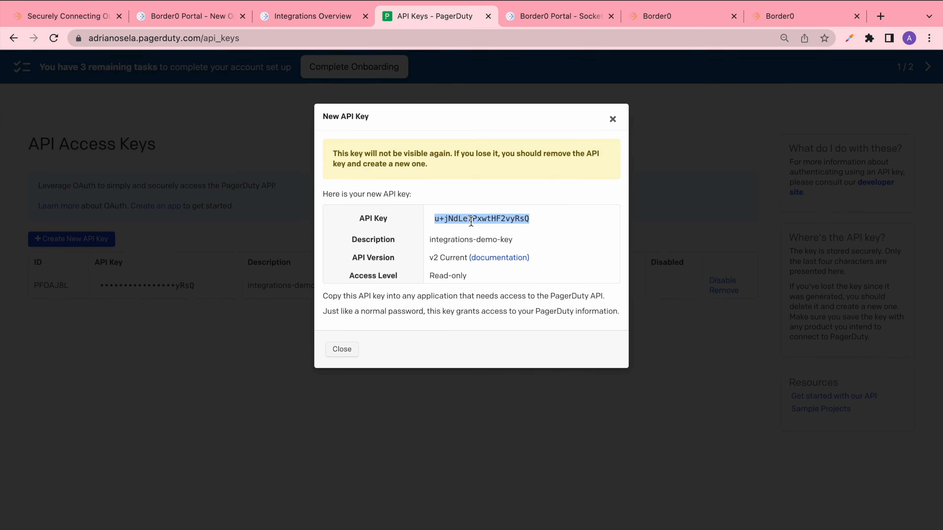
click(612, 119)
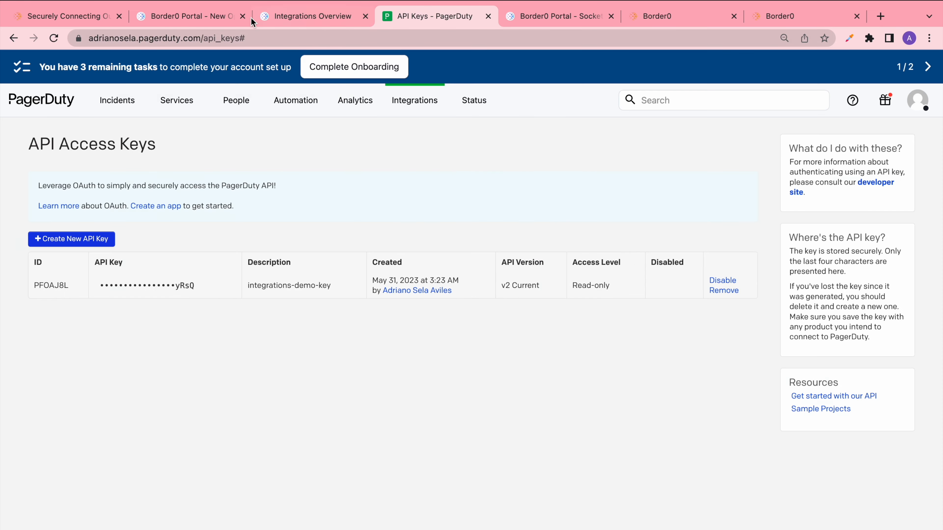
click(223, 17)
click(191, 246)
- Create the pd-demo-oncall PagerDuty integration using the pasted API key
key(super+v)
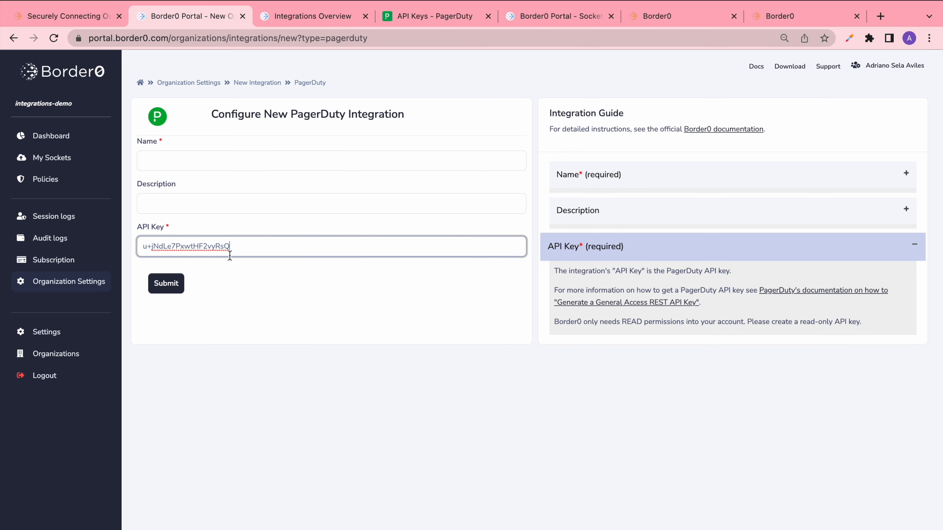
click(171, 160)
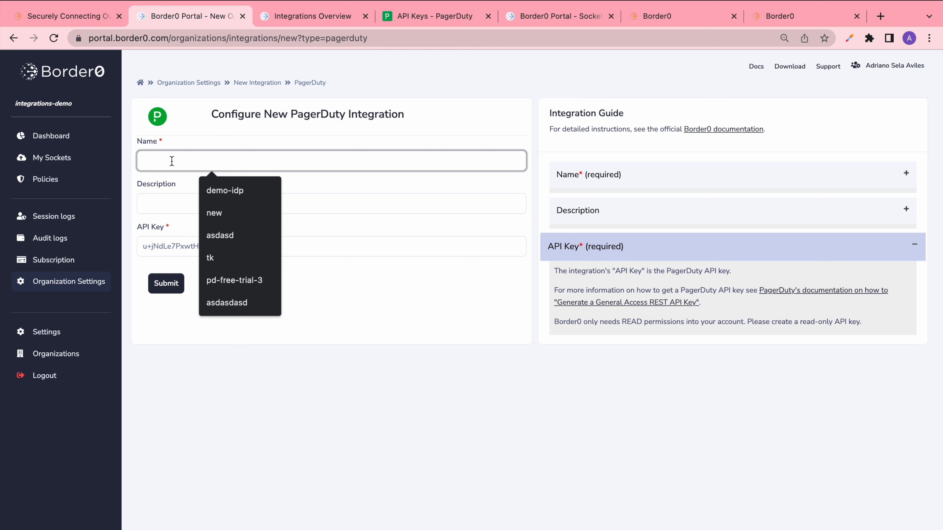
text(pd-demo)
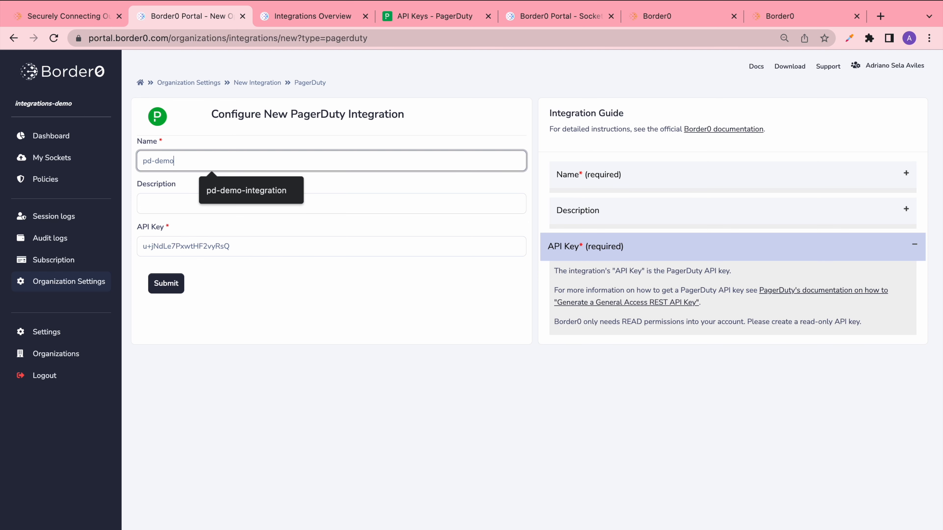
text(-oncall)
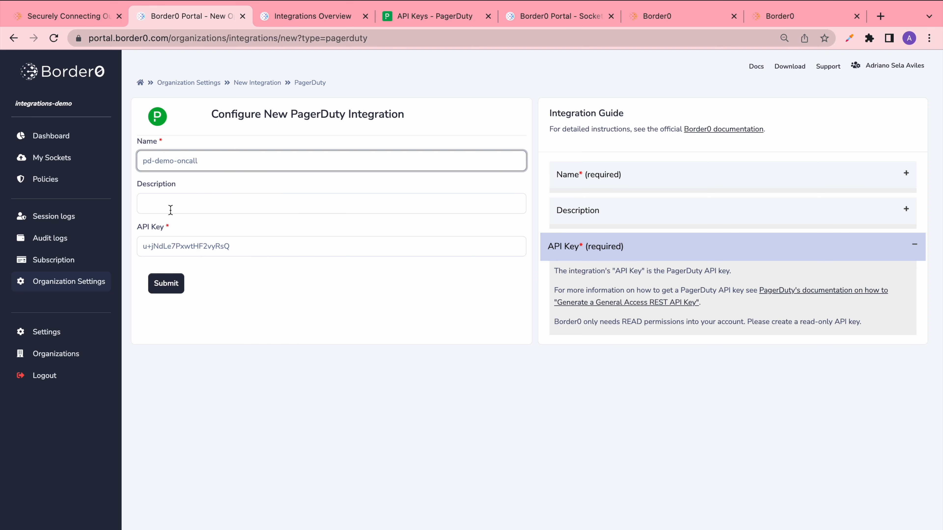
click(164, 284)
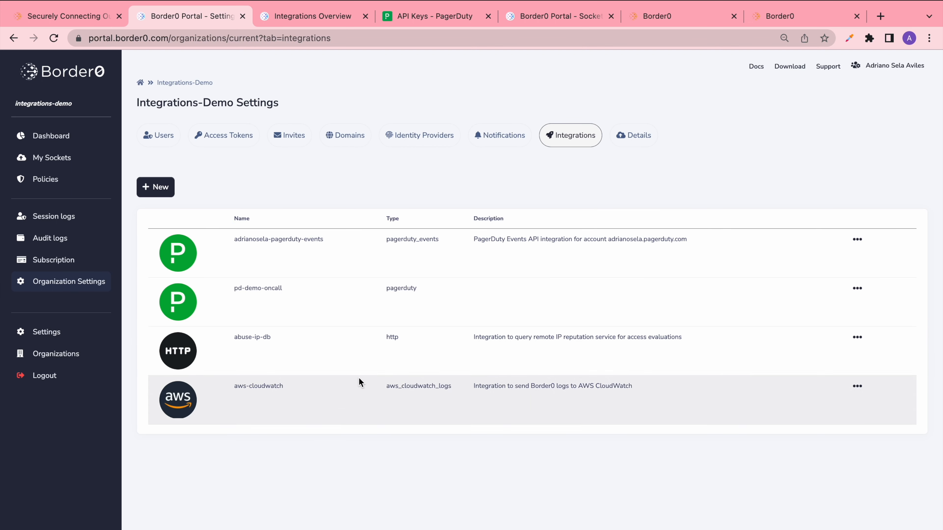
- Check the new integration's pagerduty type, then go to default-org-policy in Policies
double_click(422, 289)
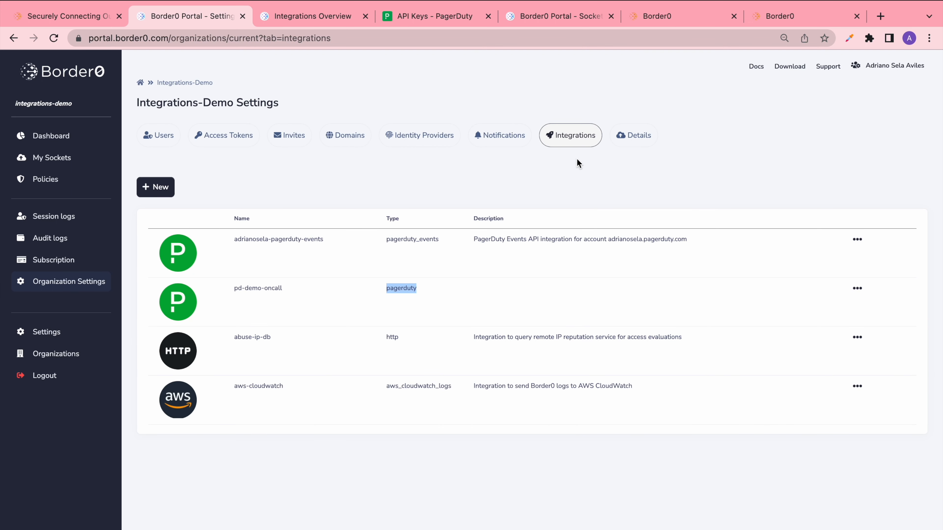
click(600, 176)
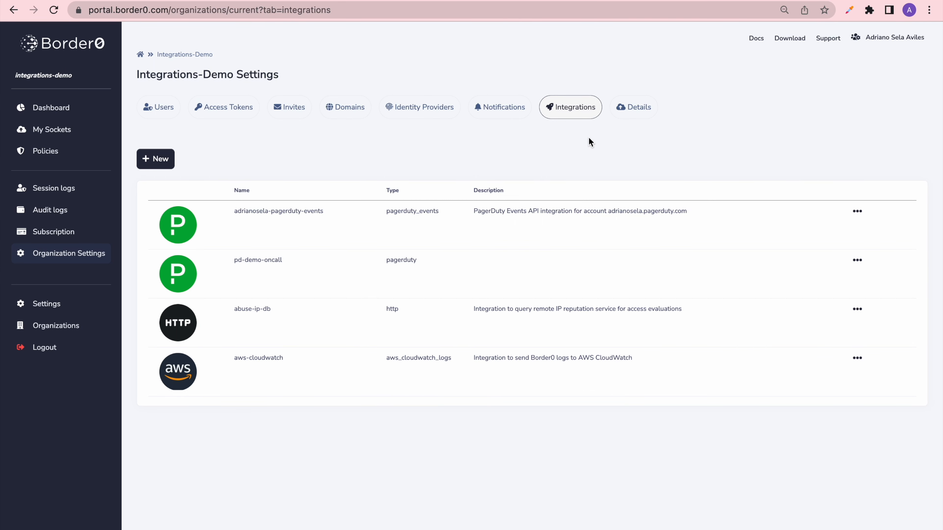
click(52, 157)
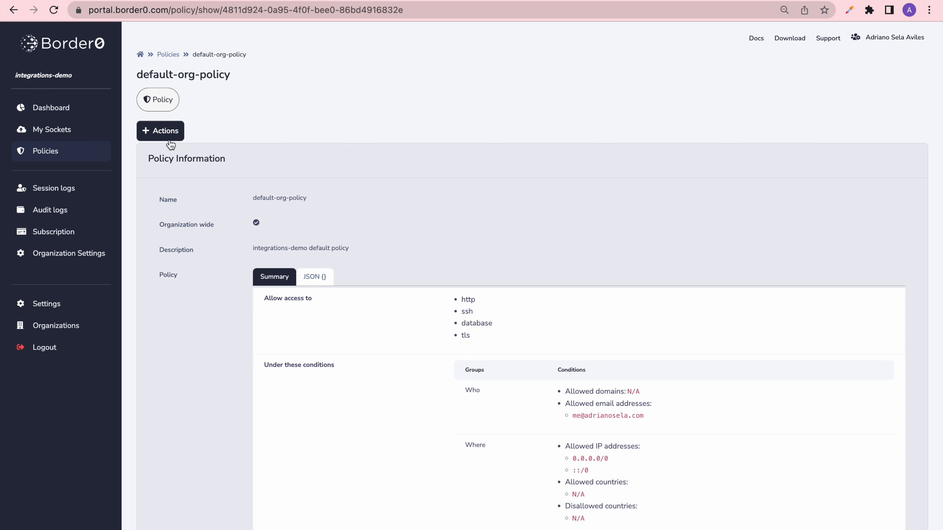
click(167, 140)
- Add the pd-demo-oncall integration requirement to default-org-policy
click(173, 158)
scroll(349, 283, down, 10)
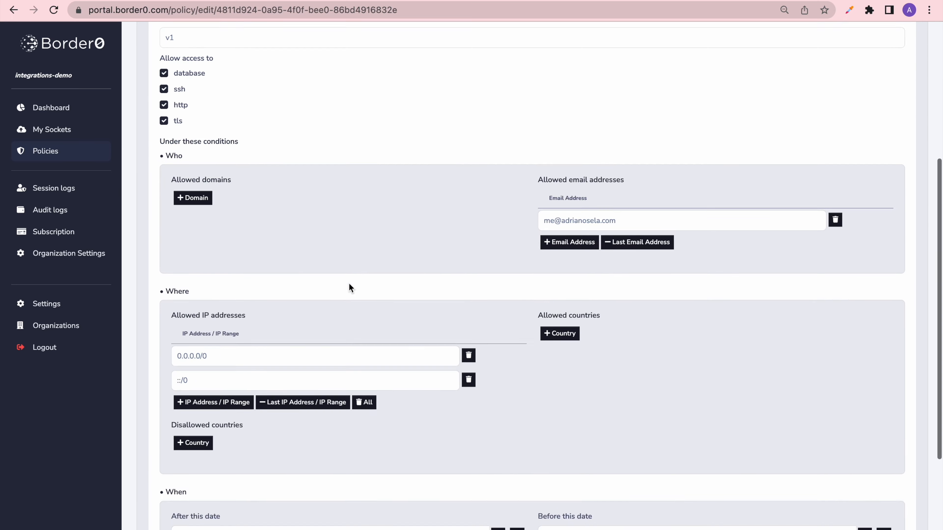
click(194, 471)
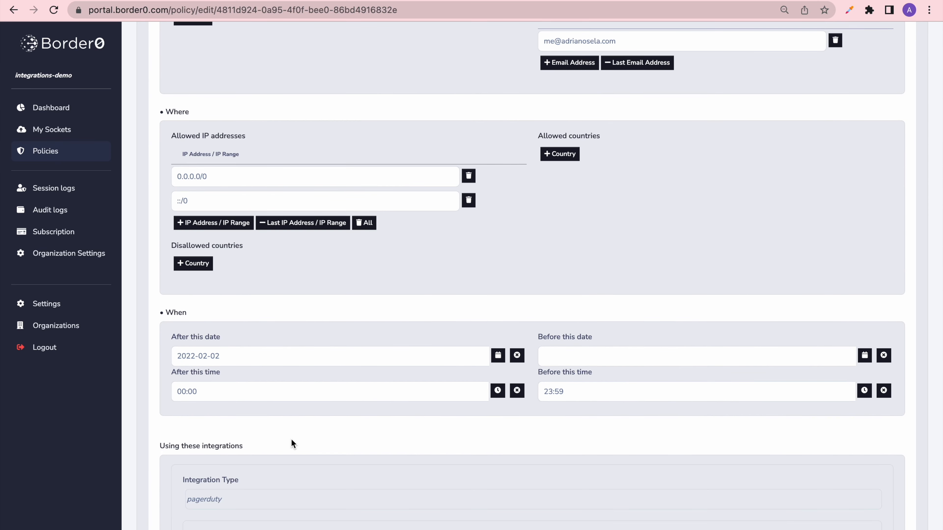
scroll(291, 440, down, 5)
click(259, 378)
click(253, 415)
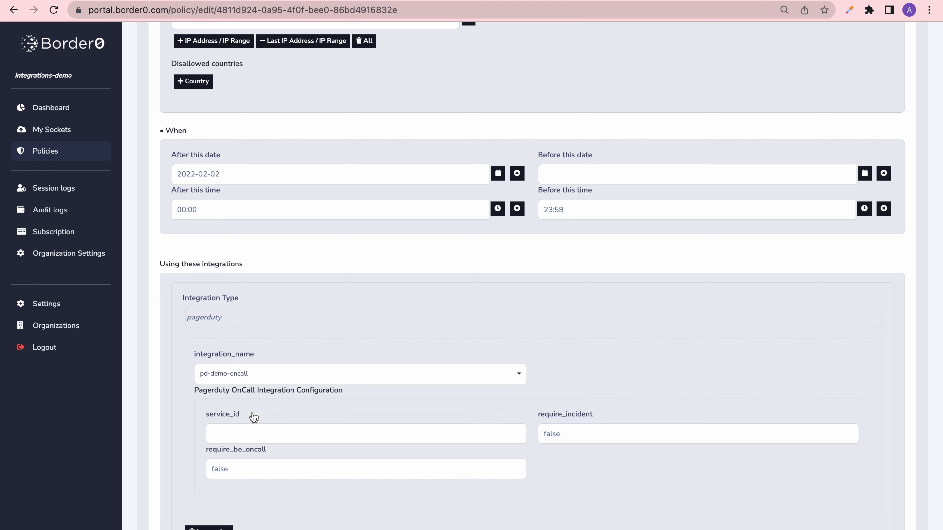
- Set service_id to PYXXVIF and require_be_oncall to true, then update the policy
click(329, 1)
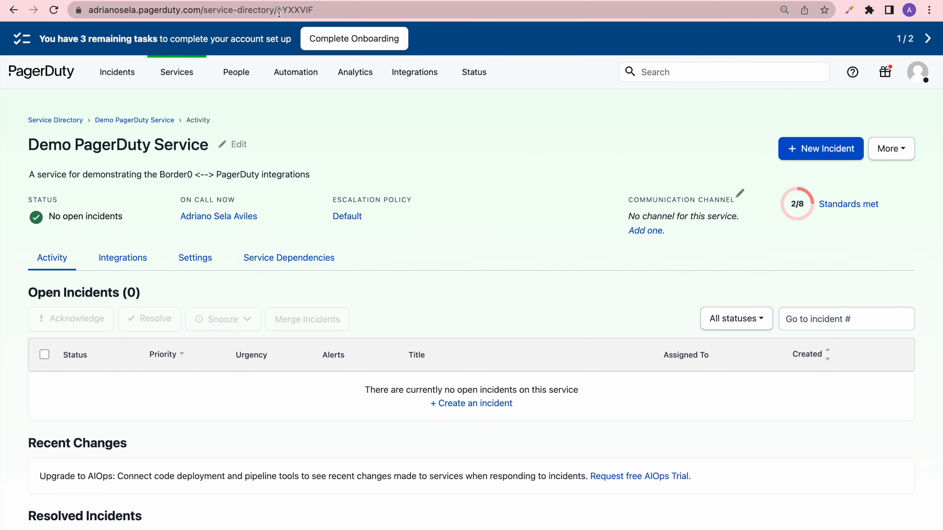
drag(278, 12, 342, 13)
key(ctrl+c)
click(216, 1)
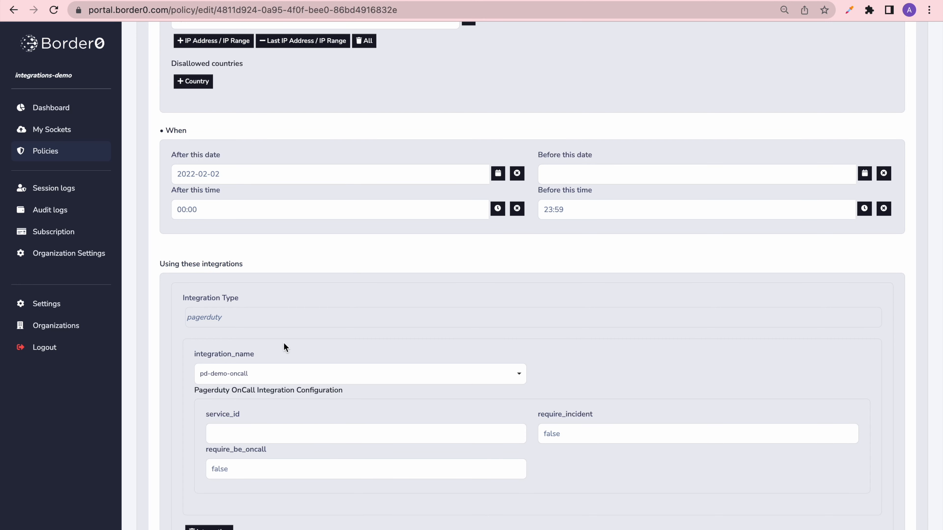
click(238, 429)
key(ctrl+v)
click(244, 462)
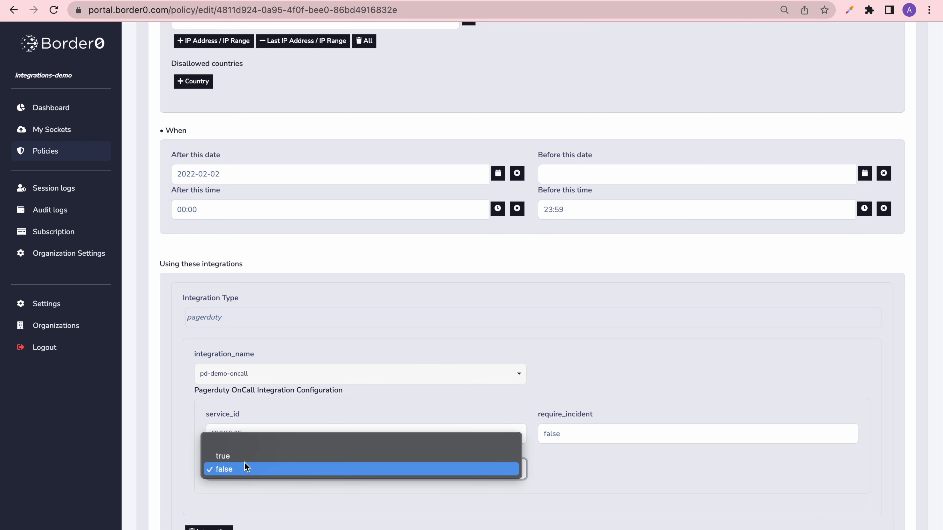
click(242, 459)
scroll(625, 478, down, 3)
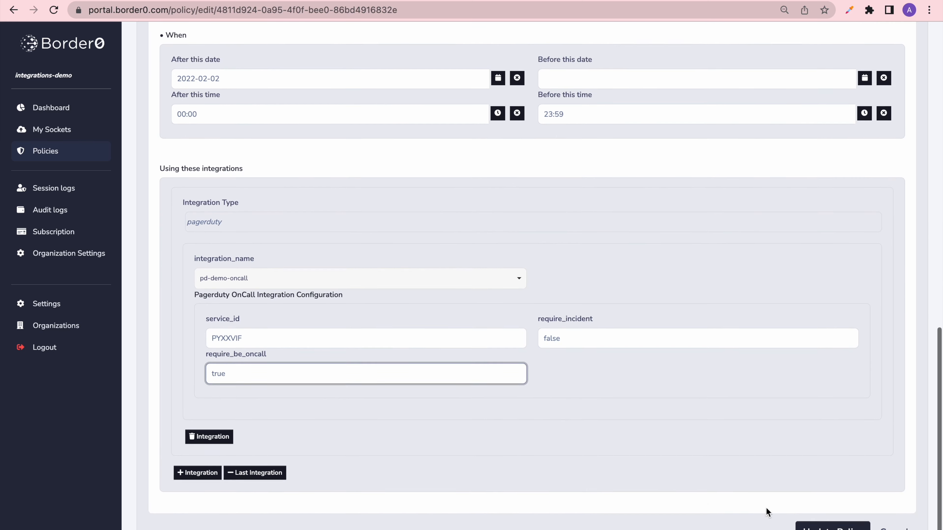
click(802, 527)
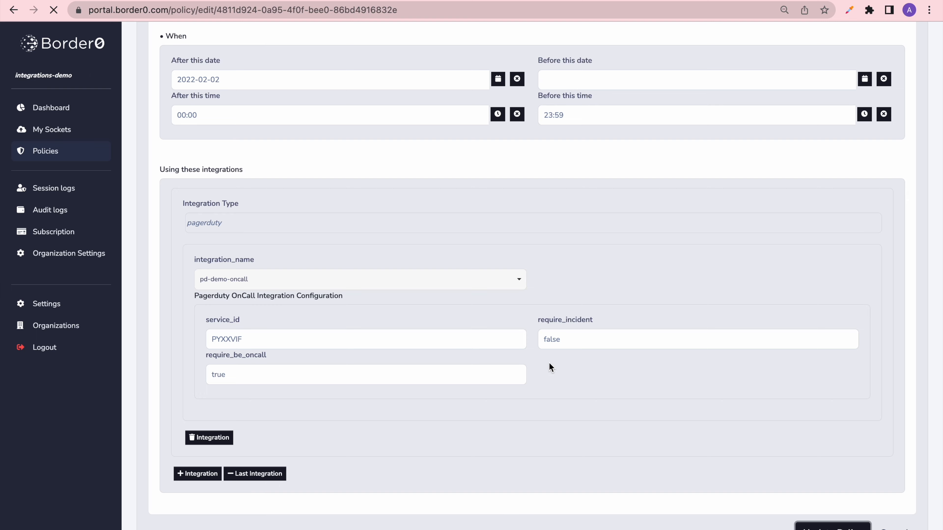
- Verify the pd-demo-oncall integration row on the updated policy
scroll(549, 362, down, 5)
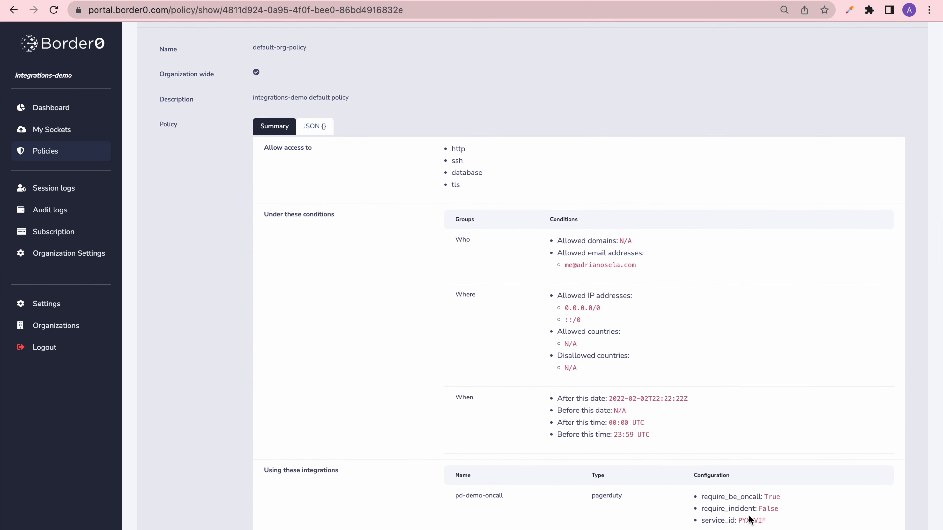
drag(767, 523, 454, 495)
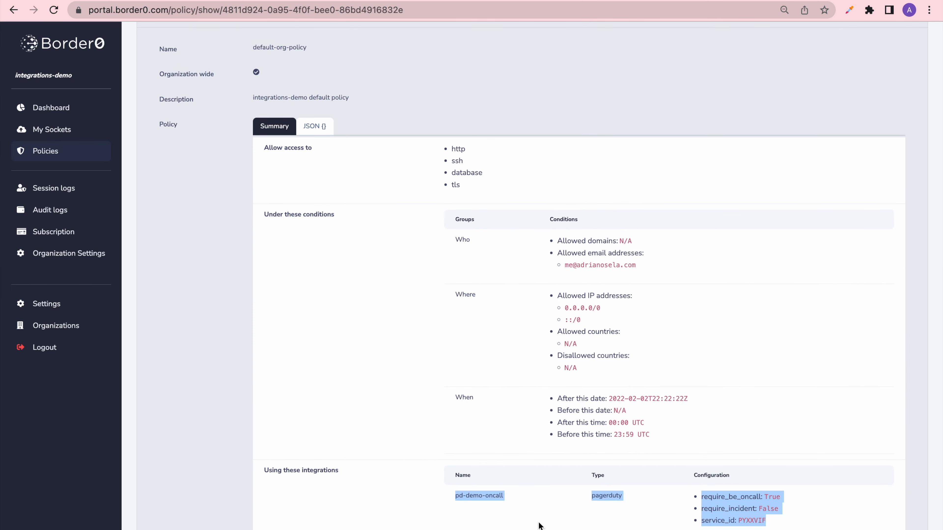
click(549, 528)
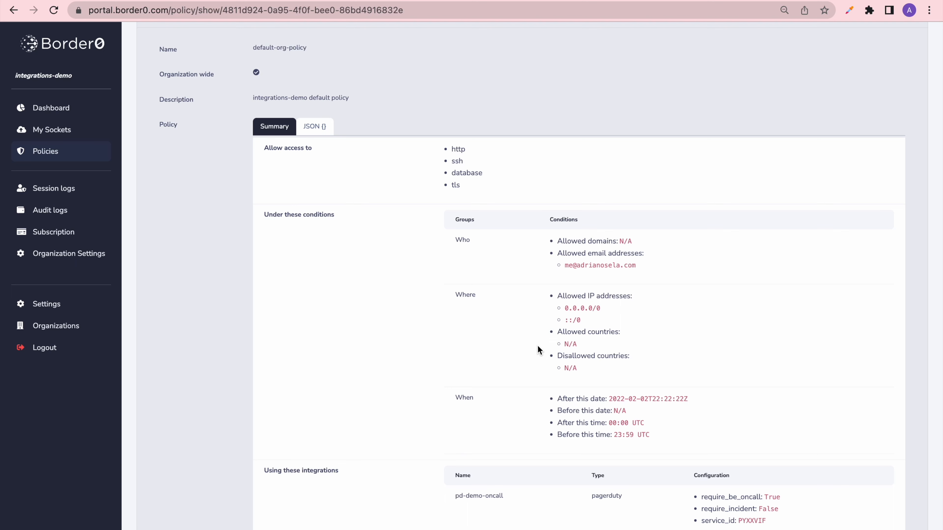
scroll(463, 330, up, 5)
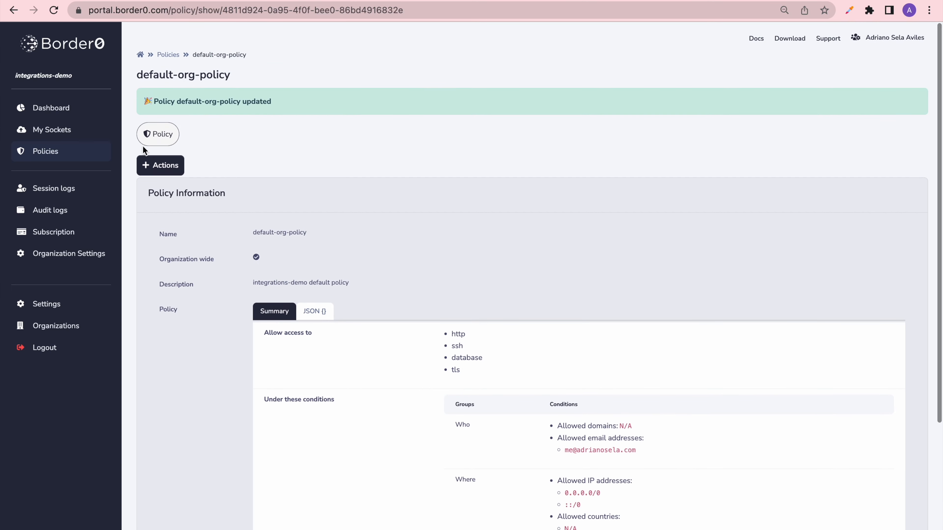
click(158, 165)
- Test default-org-policy with the pasted identity and confirm the on-call requirement passes
click(172, 213)
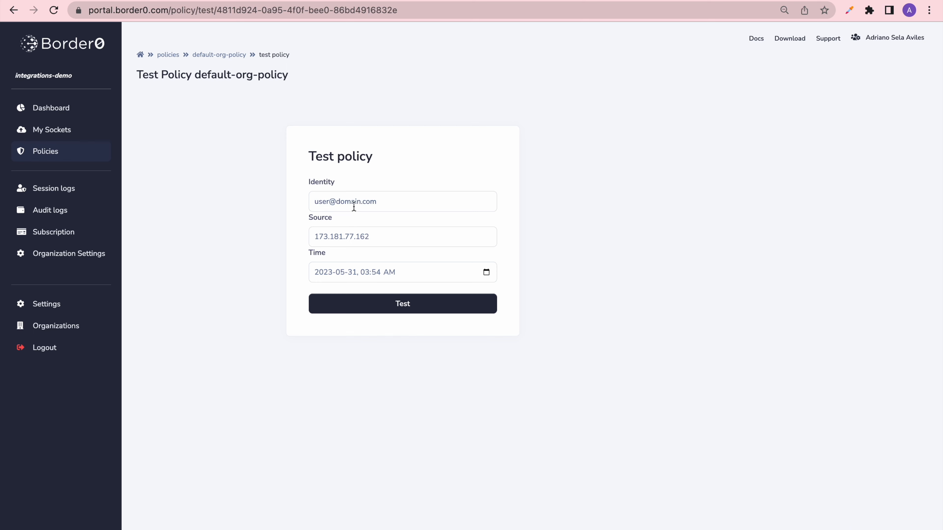
click(353, 203)
key(super+v)
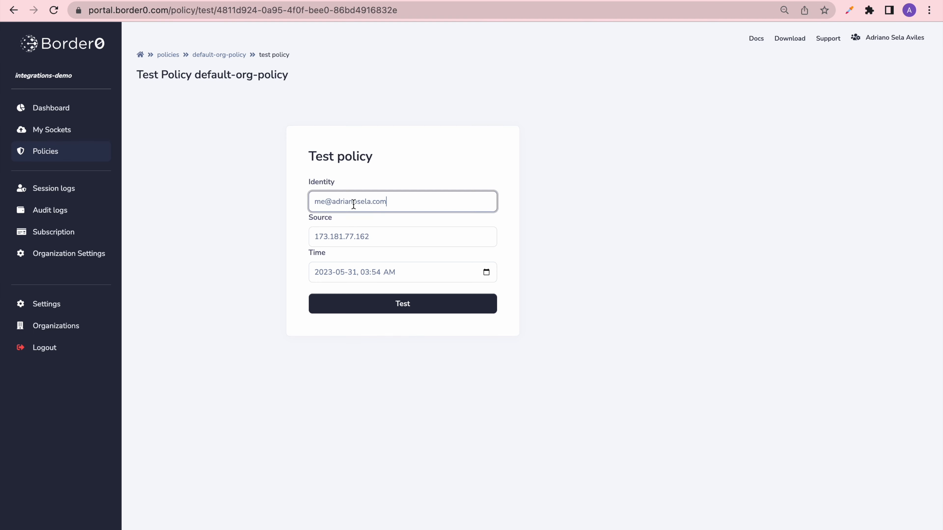
click(348, 309)
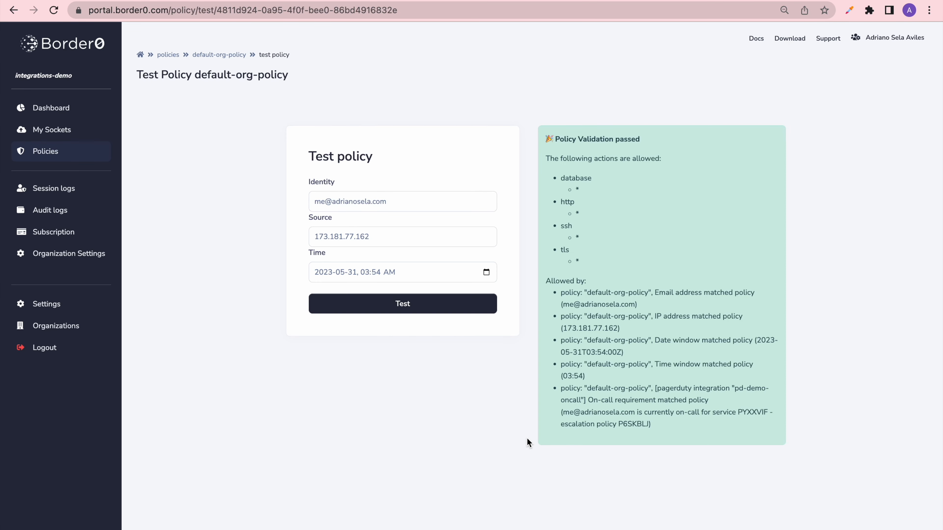
drag(674, 427, 561, 388)
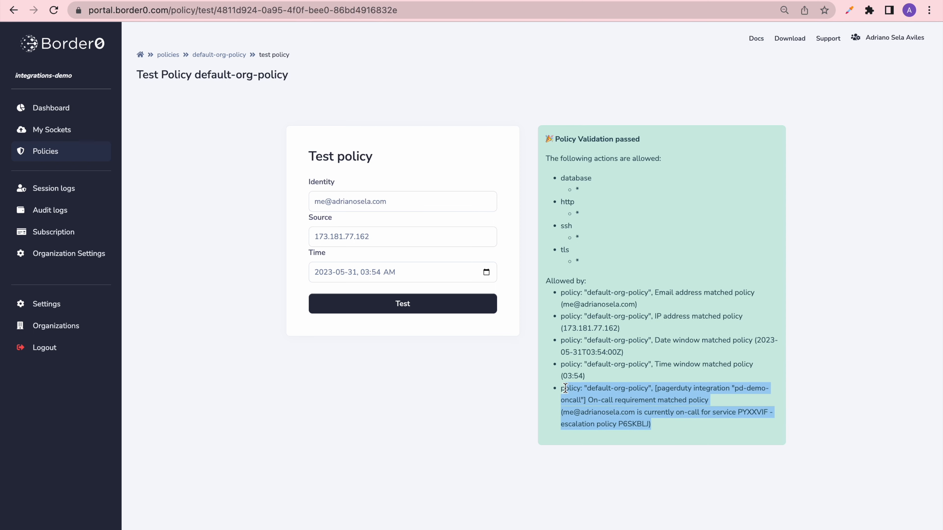
click(704, 431)
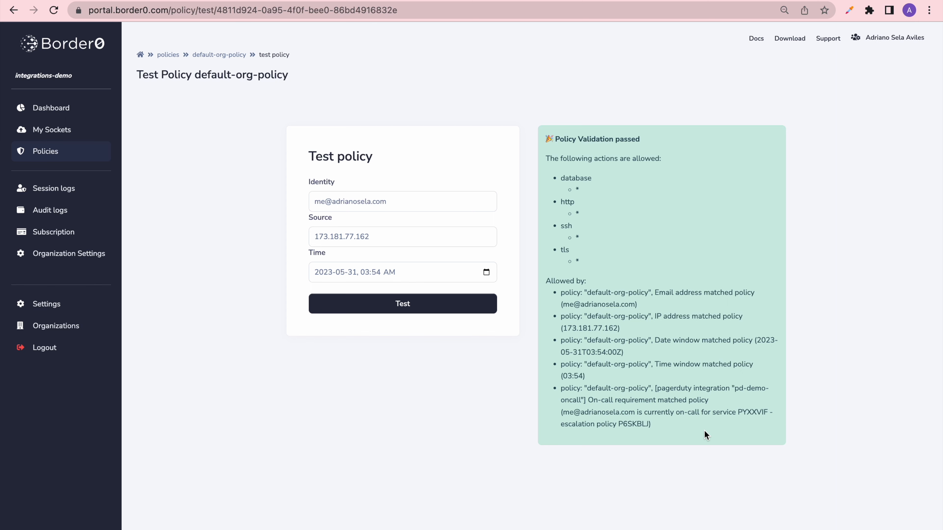
click(230, 61)
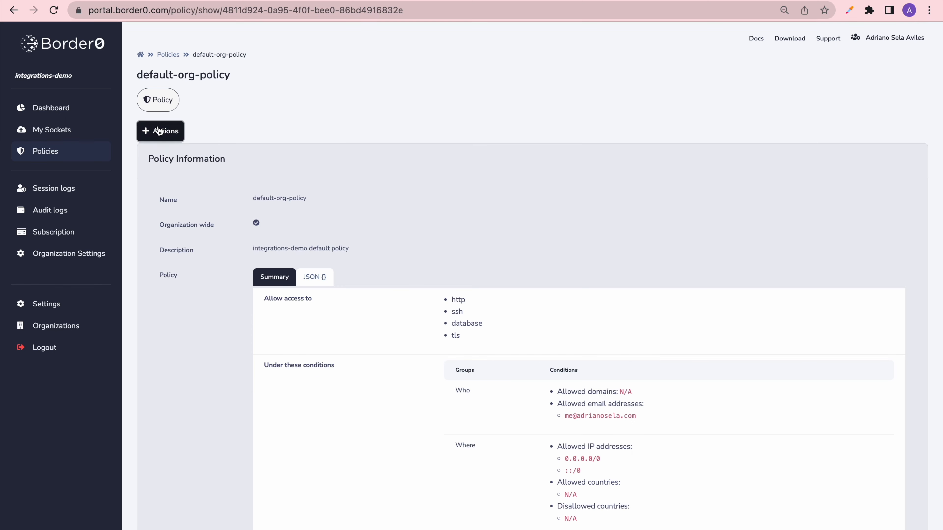
- Edit default-org-policy to set require_incident to True and update it
click(165, 131)
click(170, 159)
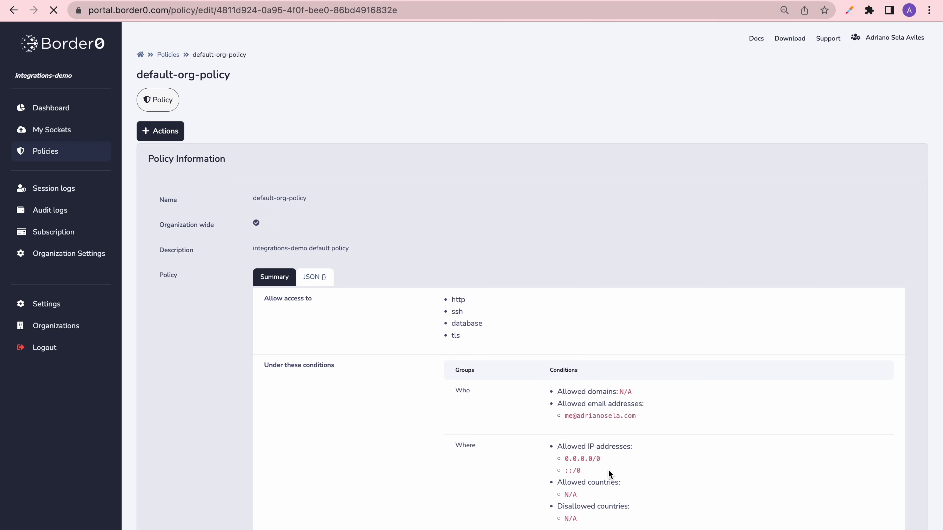
scroll(608, 470, down, 15)
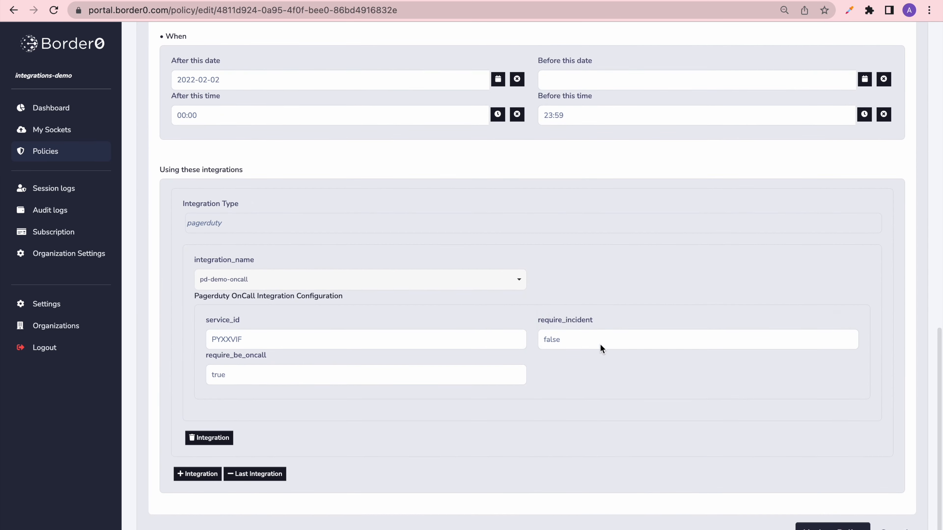
click(595, 340)
click(594, 330)
click(816, 526)
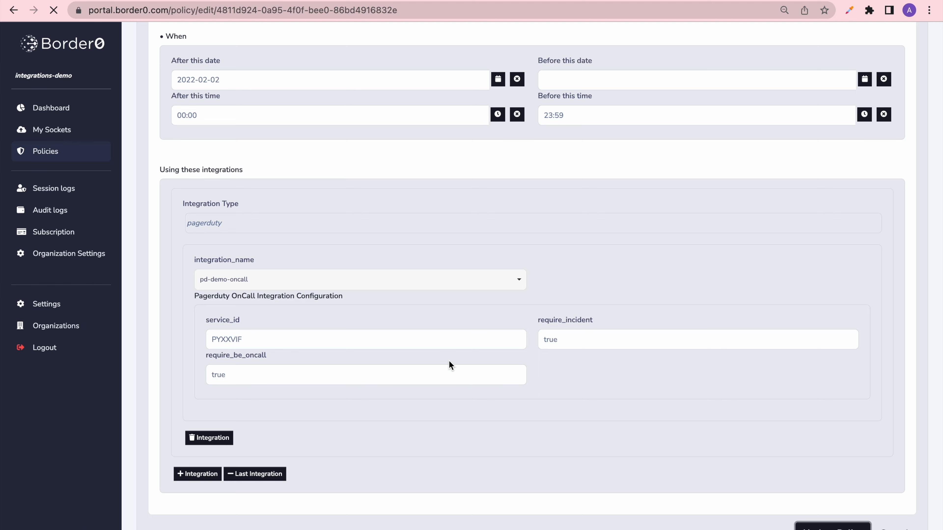
- Review the saved PagerDuty integration settings in the policy summary
scroll(449, 362, down, 5)
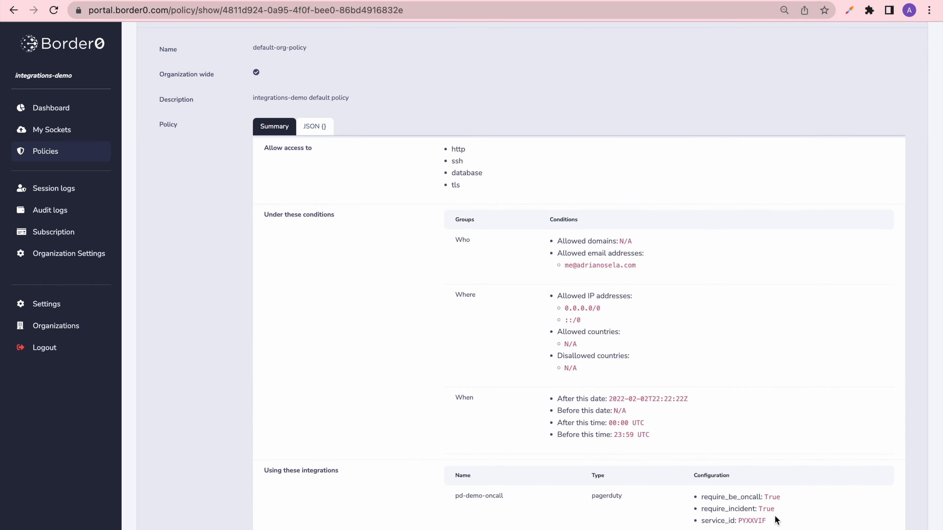
drag(775, 511, 697, 508)
click(697, 504)
scroll(410, 386, up, 5)
click(160, 165)
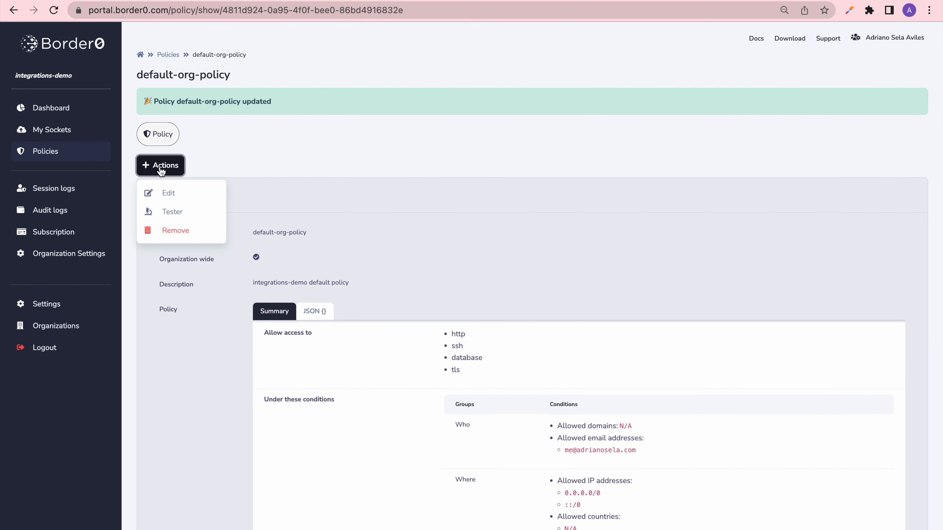
- Test the policy with the account's e-mail and see it fail for no ongoing PYXXVIF incident
click(175, 212)
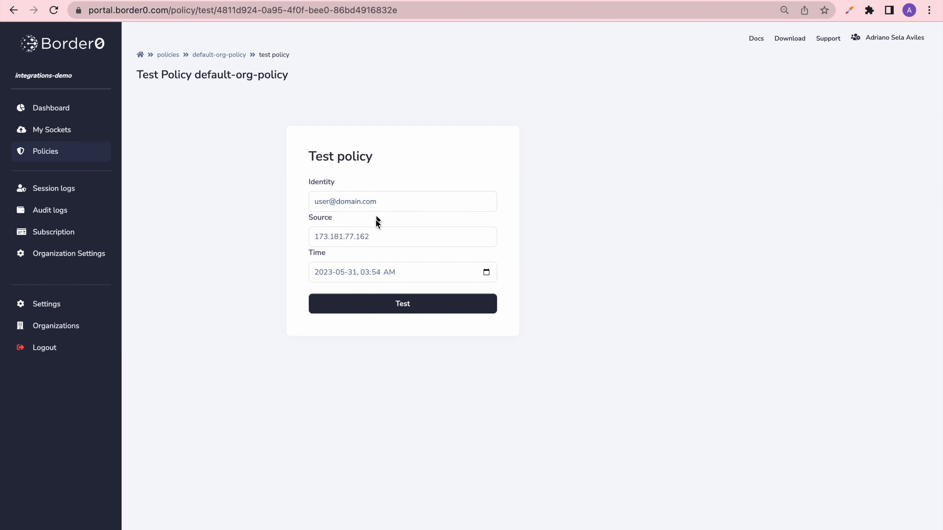
click(417, 204)
click(405, 241)
click(381, 302)
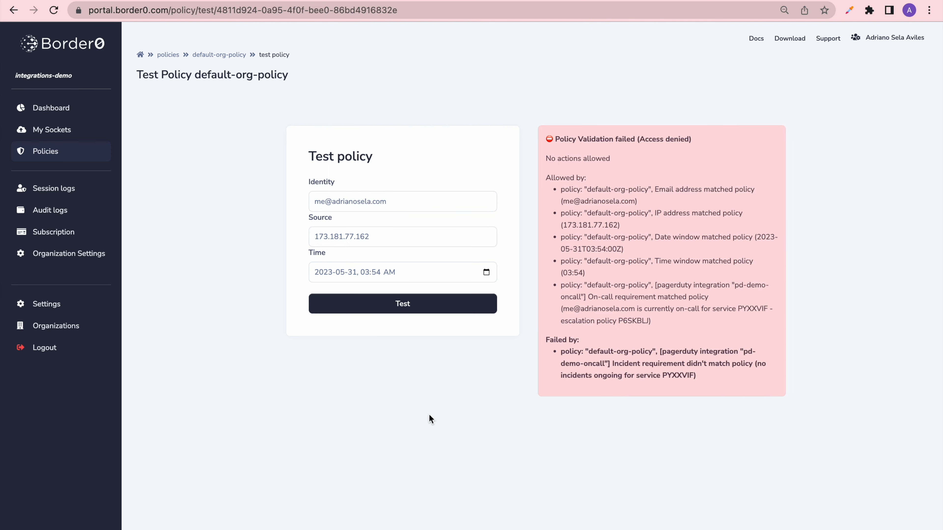
drag(700, 378, 578, 355)
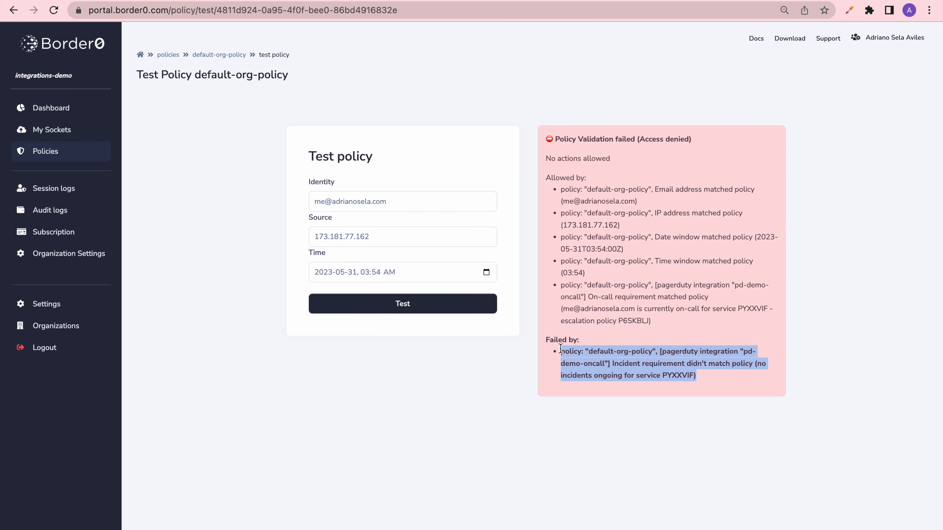
click(700, 381)
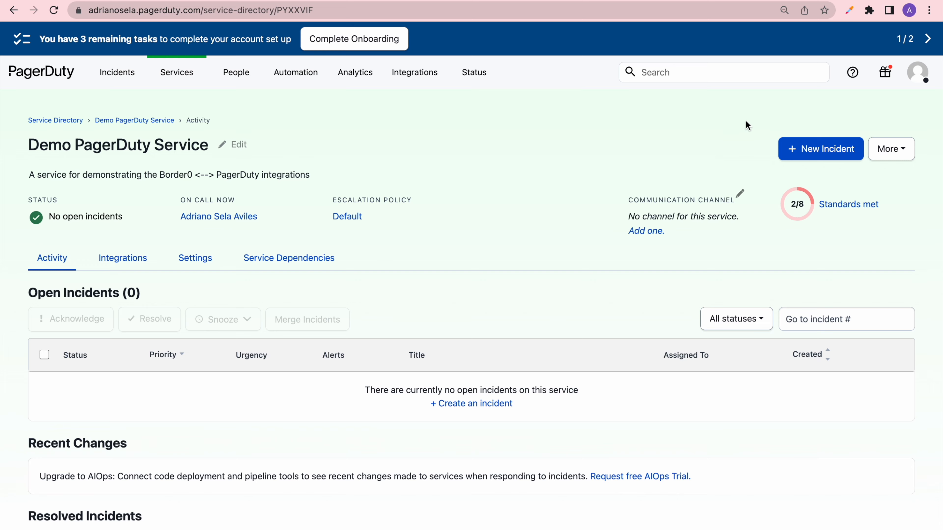
- Create a new incident titled "something's broken!" on Demo PagerDuty Service and confirm it shows Triggered
click(794, 150)
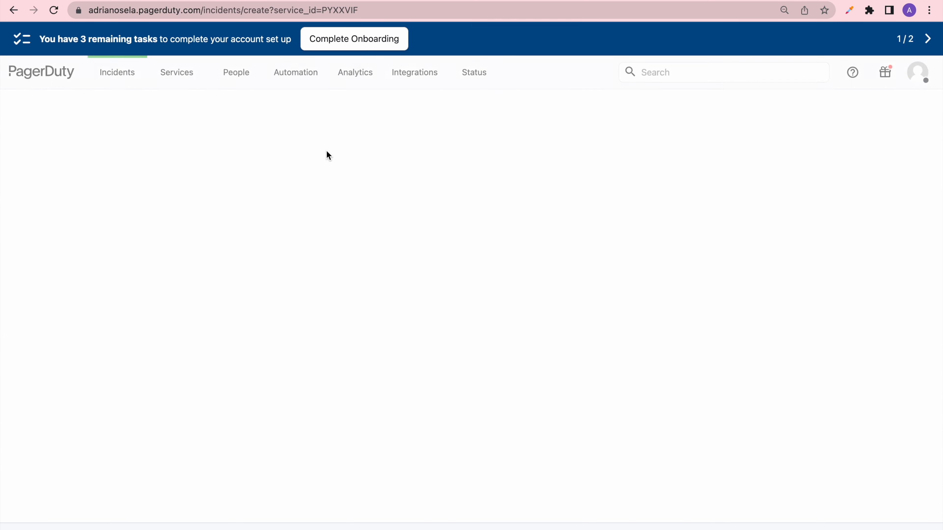
click(311, 259)
text(something's broken!)
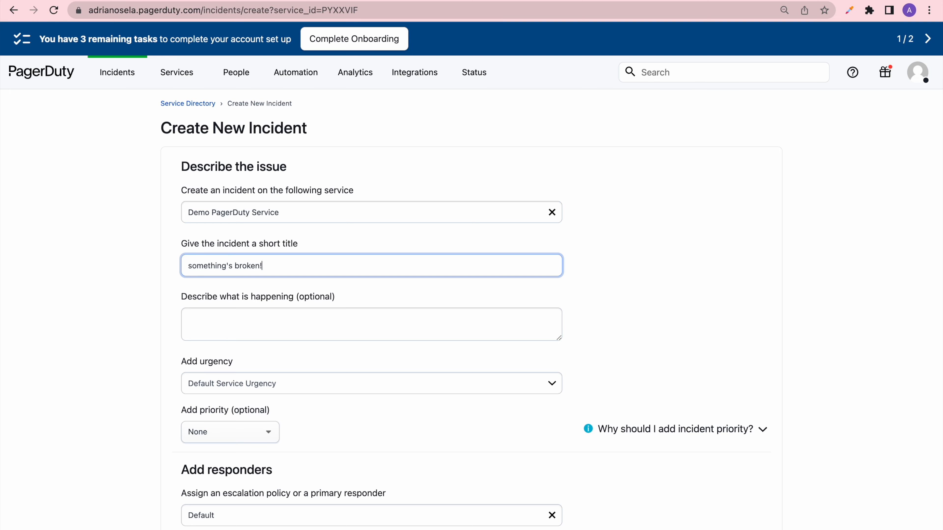
scroll(290, 368, down, 4)
click(221, 469)
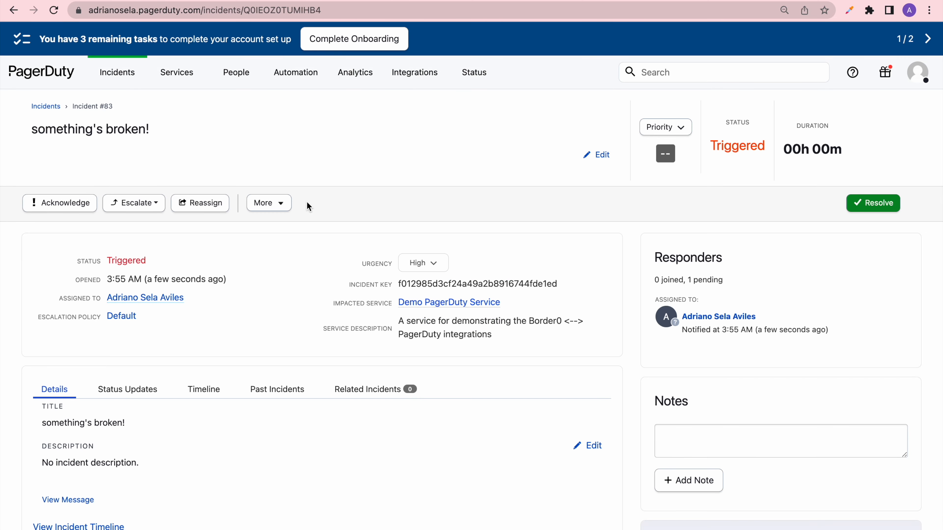
drag(710, 145, 756, 150)
- Rerun the Border0 policy test and check both PagerDuty on-call and incident requirements are matched
click(237, 0)
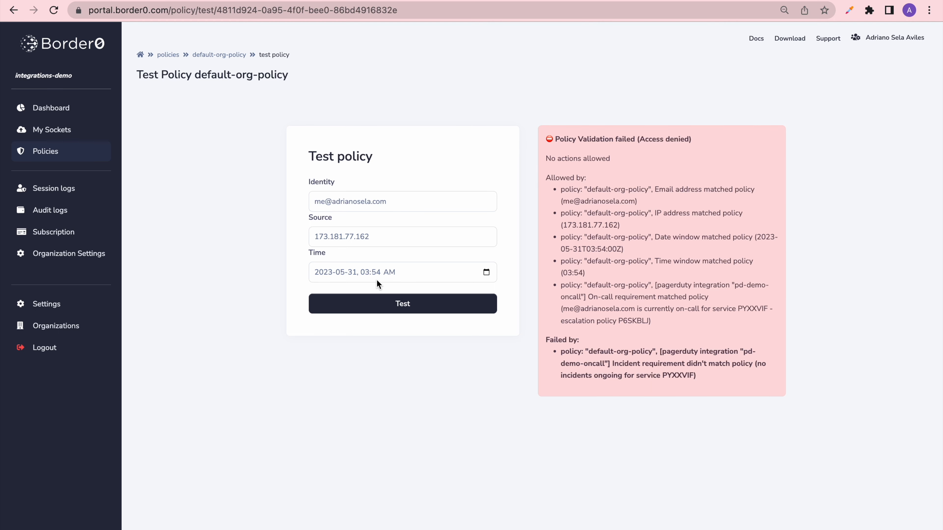
click(374, 311)
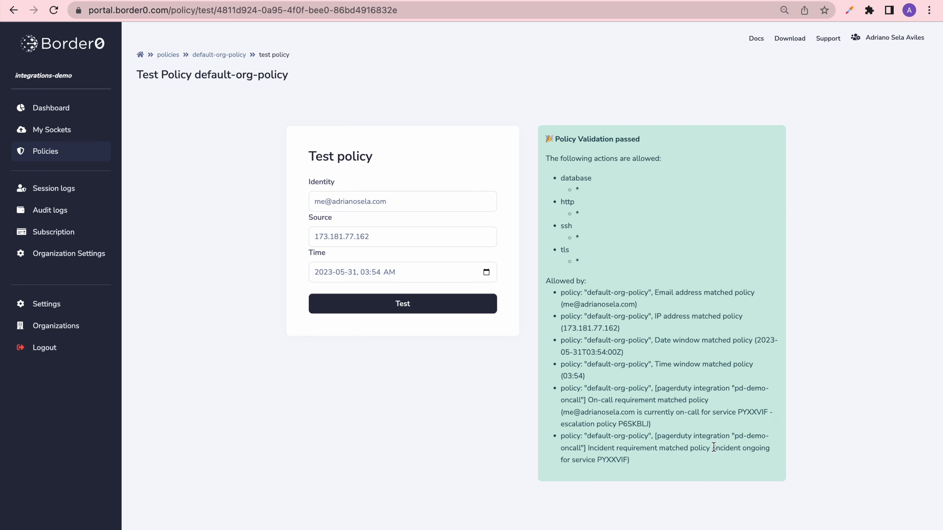
drag(640, 475, 558, 391)
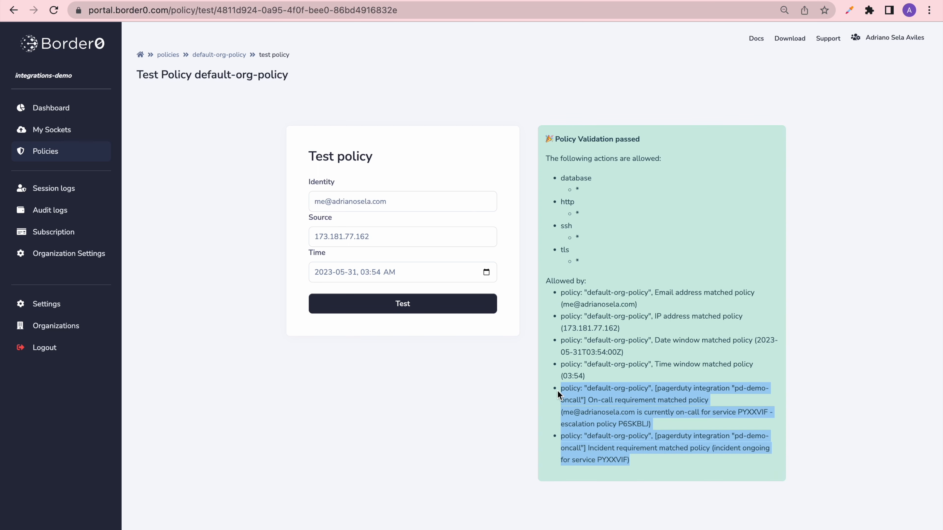
click(557, 391)
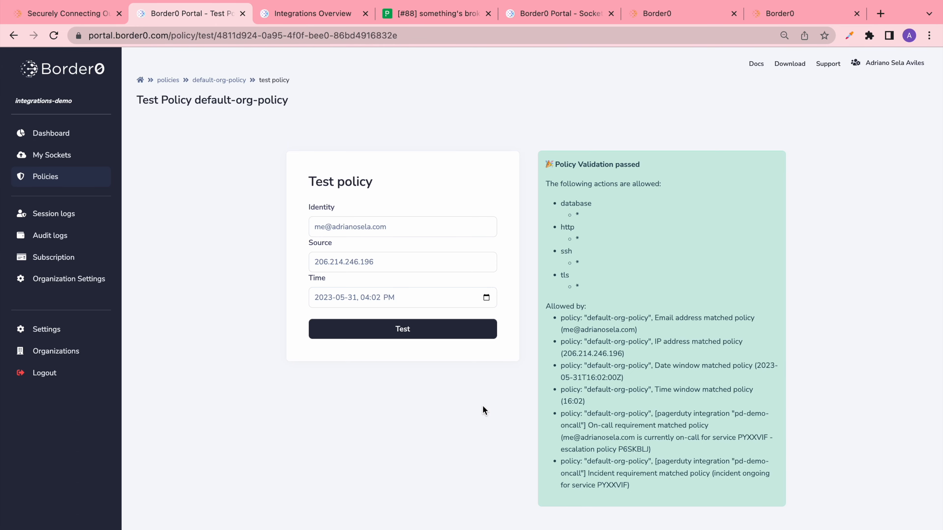
key(ctrl+Right)
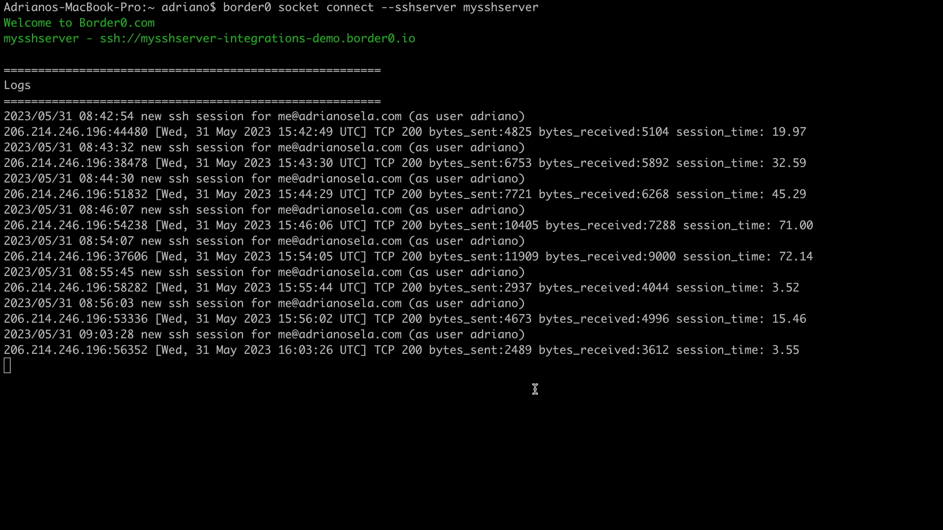
key(ctrl+Left)
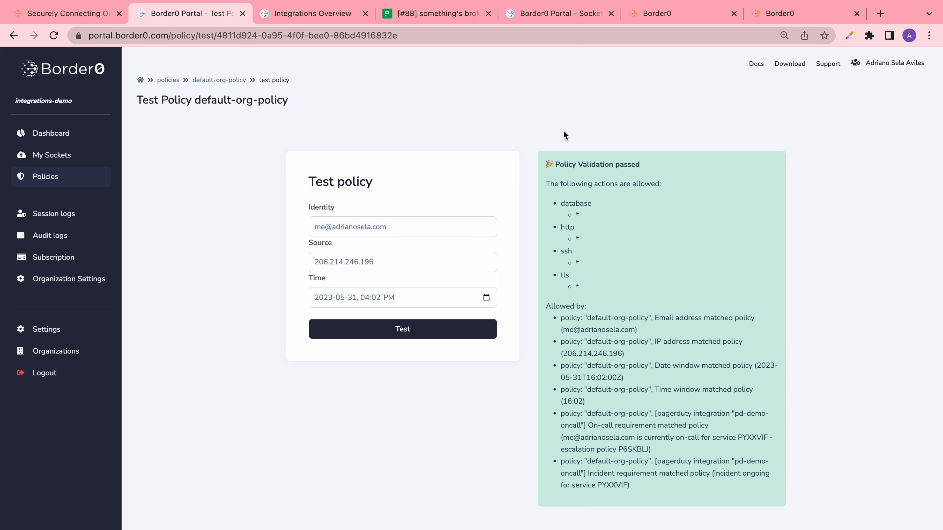
- Connect over SSH to mysshserver from the Border0 client and run ping 8.8.8.8
click(655, 13)
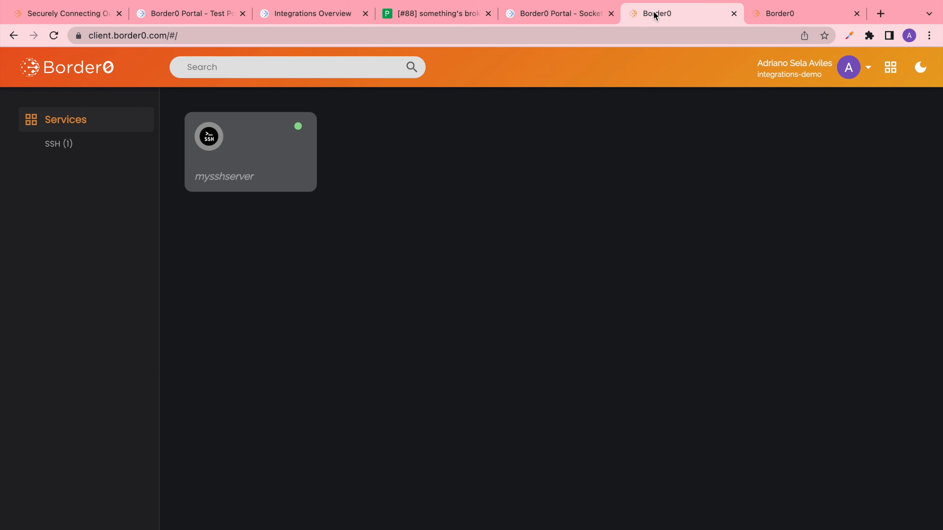
click(269, 155)
click(524, 359)
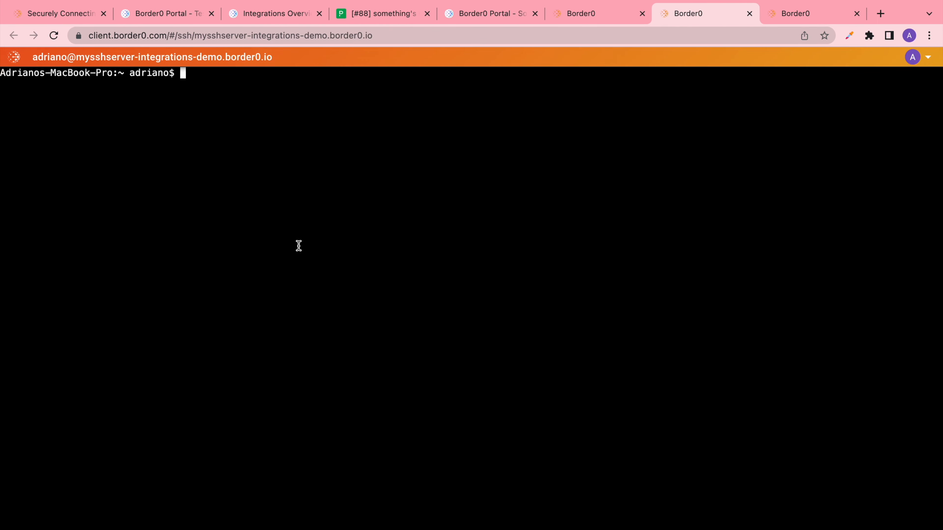
text(ping 8.8.8.8)
key(Return)
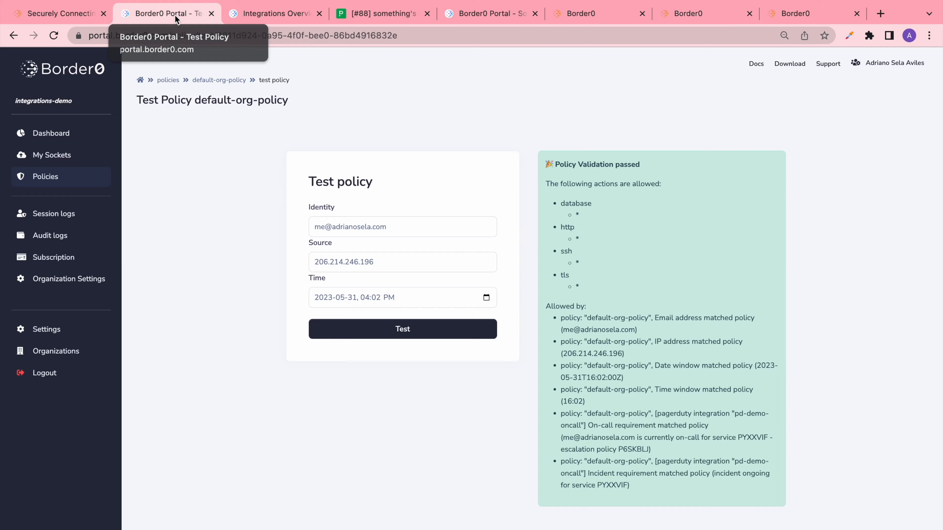
- View the newest session's Authorization Result in Session logs, checking both PagerDuty policy matches
click(174, 15)
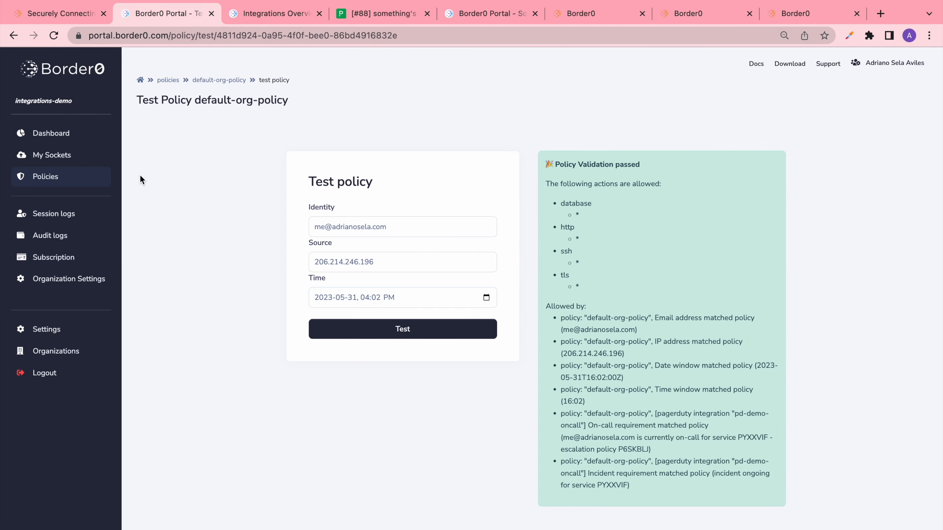
click(56, 222)
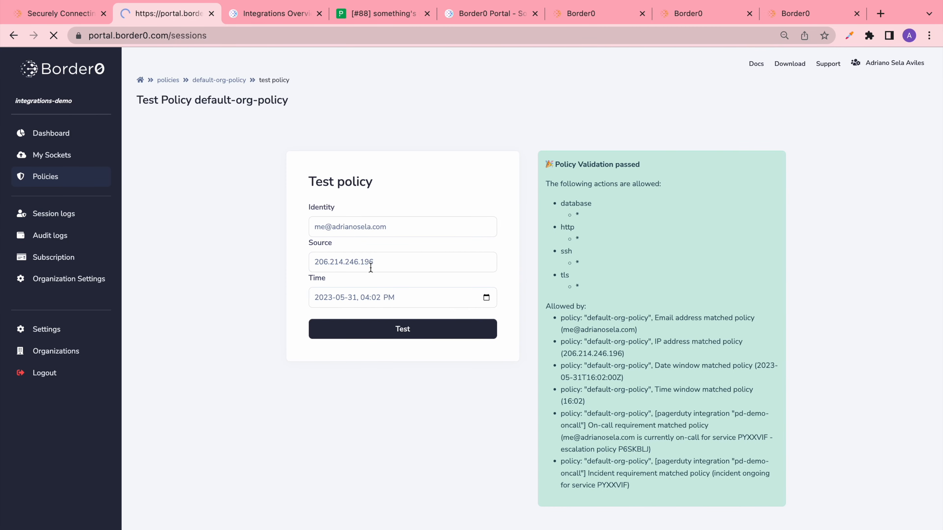
click(878, 144)
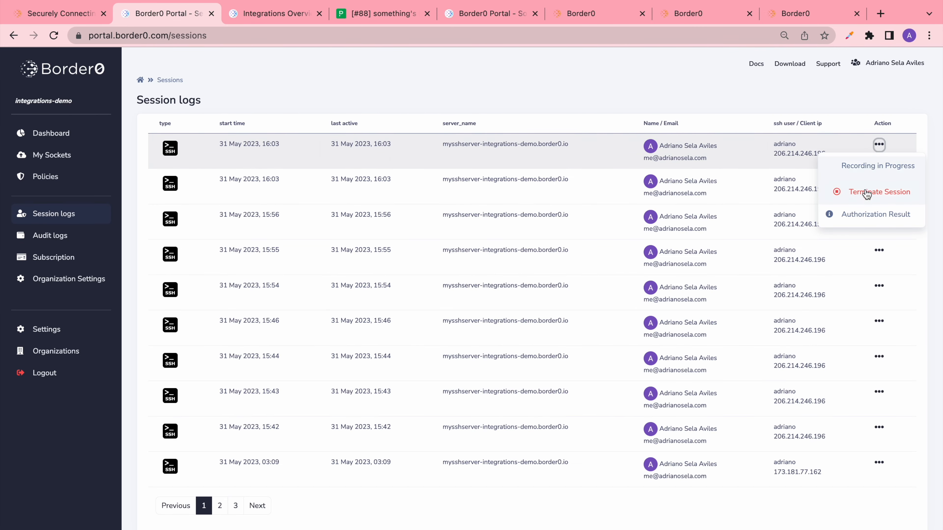
click(862, 217)
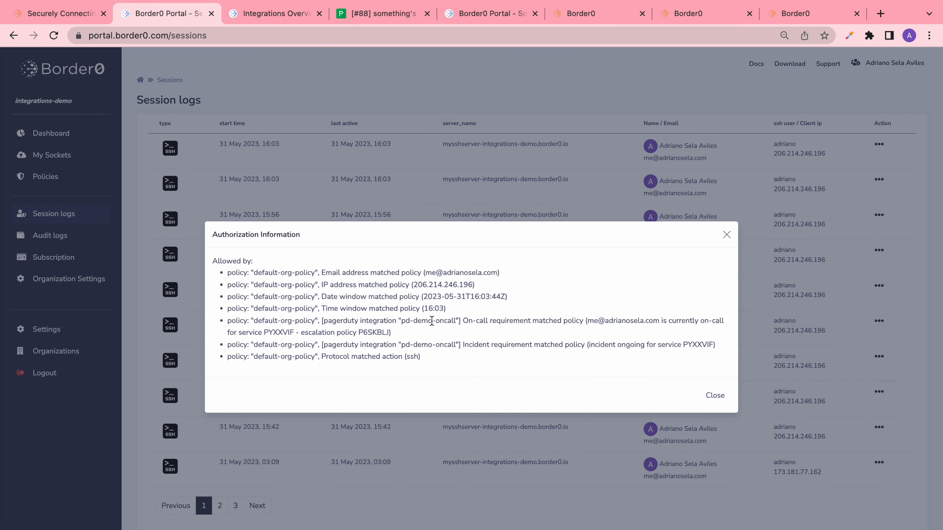
drag(717, 345, 225, 327)
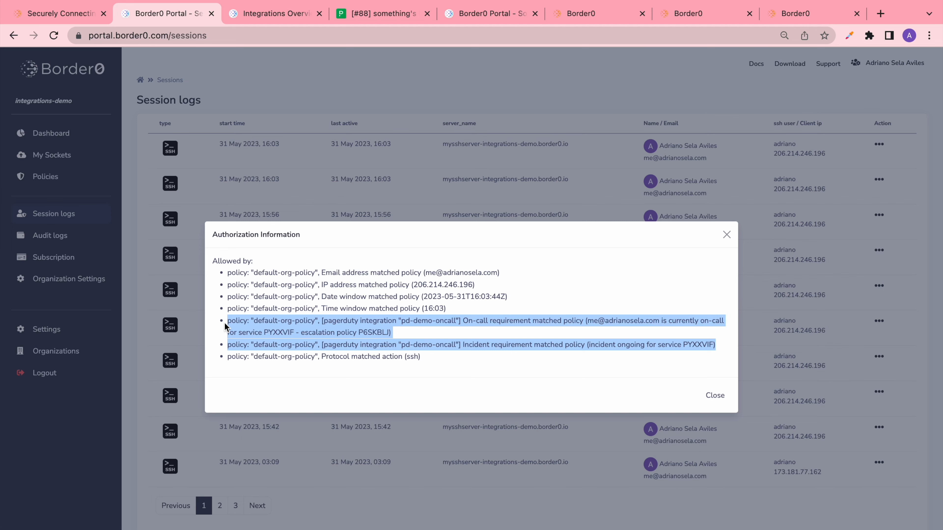
click(710, 393)
- Resolve the PagerDuty incident with resolution note "ok!", then return to the SSH session
click(676, 16)
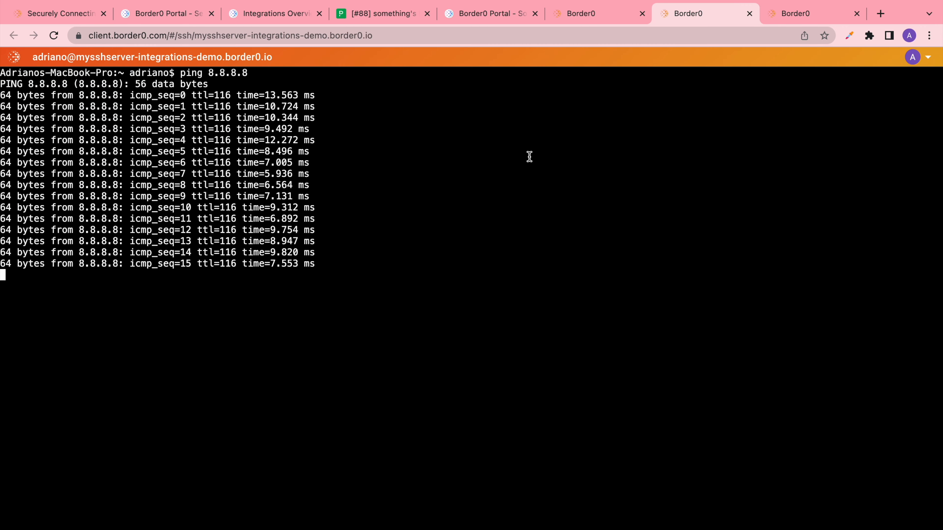
click(383, 17)
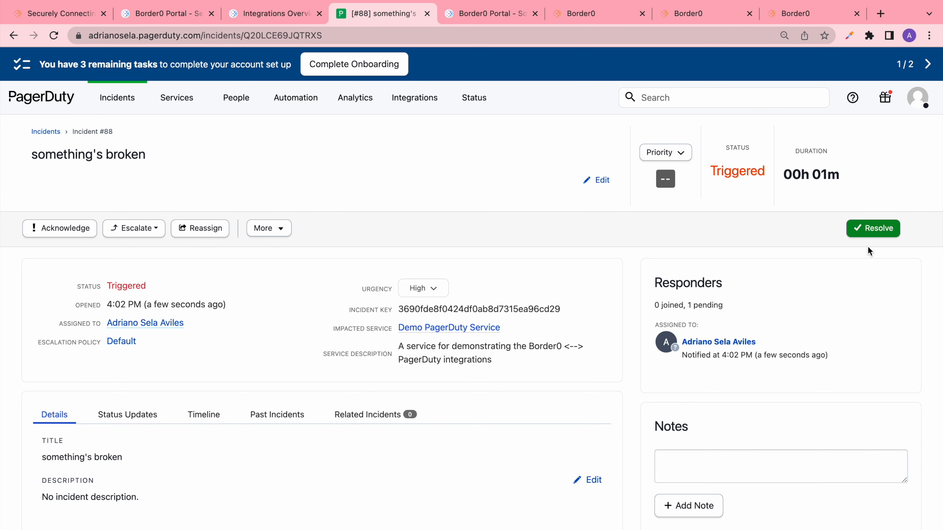
click(886, 234)
click(412, 150)
text(ok!)
click(594, 229)
click(699, 16)
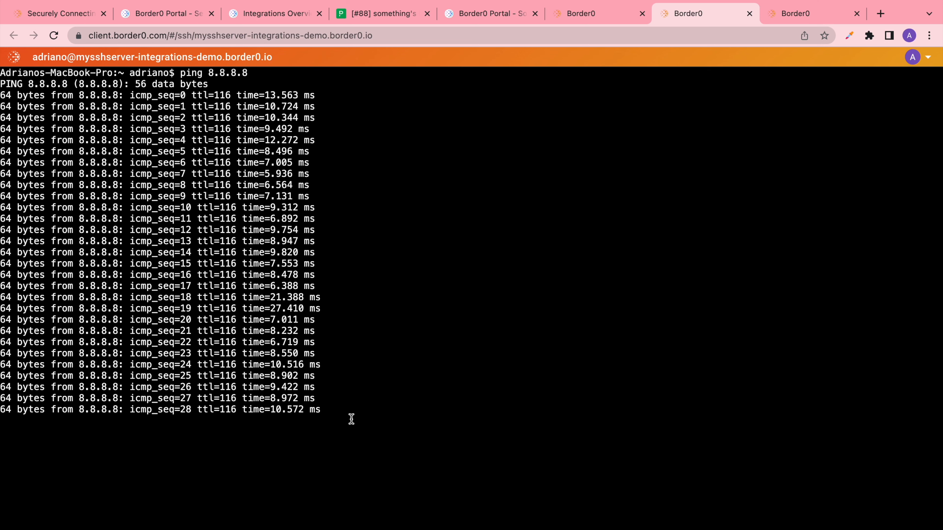
- Check the terminal shows "[SSH session terminated]" after the ping stops
drag(167, 443, 3, 411)
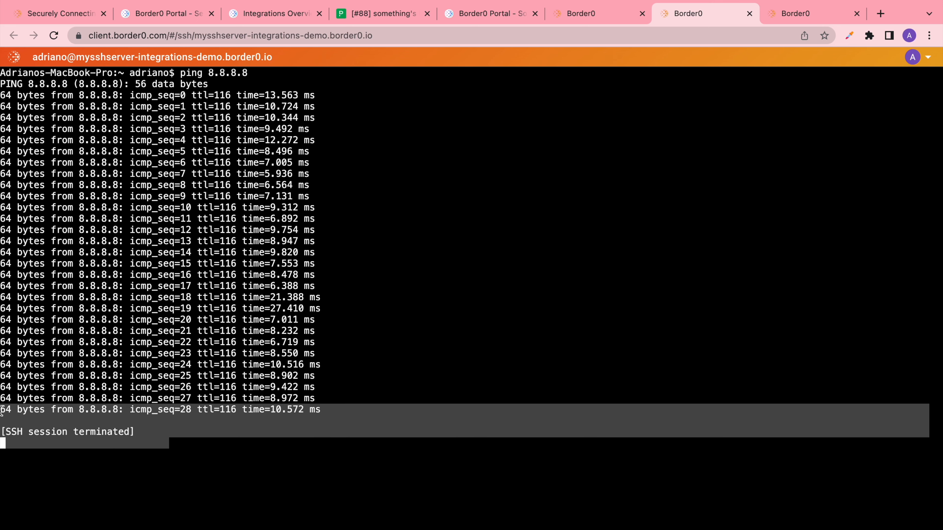
click(291, 500)
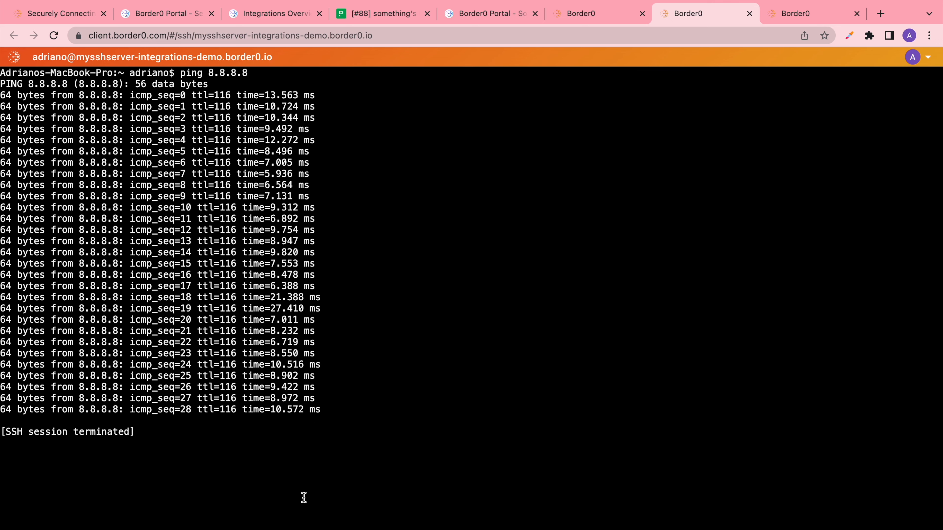